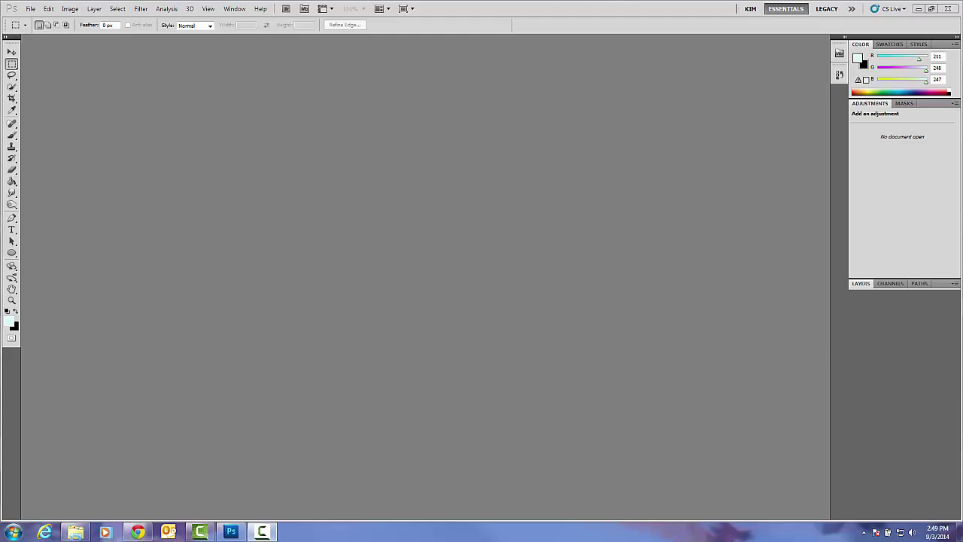
- In the Open dialog, browse from the USB drive down to the Photoshop IC3 assignments folder
click(30, 9)
click(33, 29)
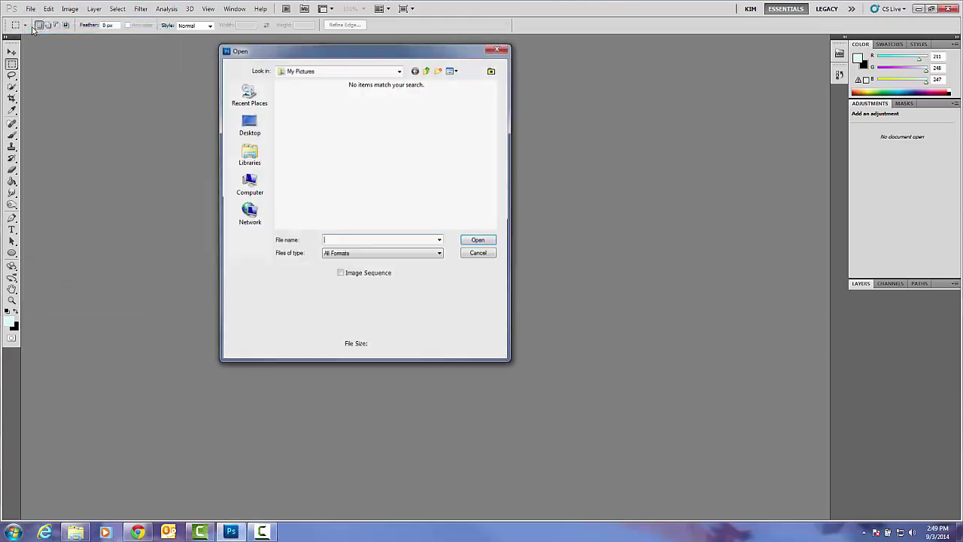
click(249, 183)
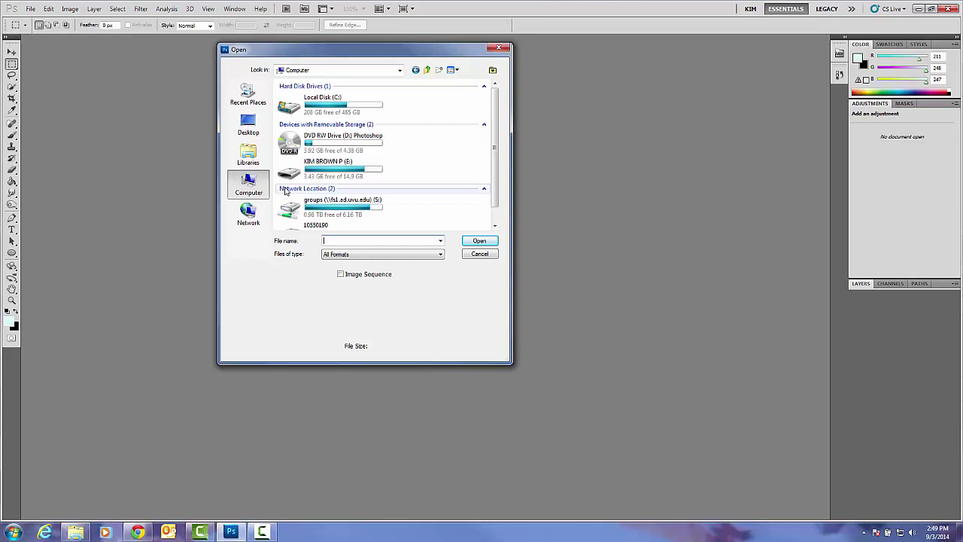
double_click(325, 164)
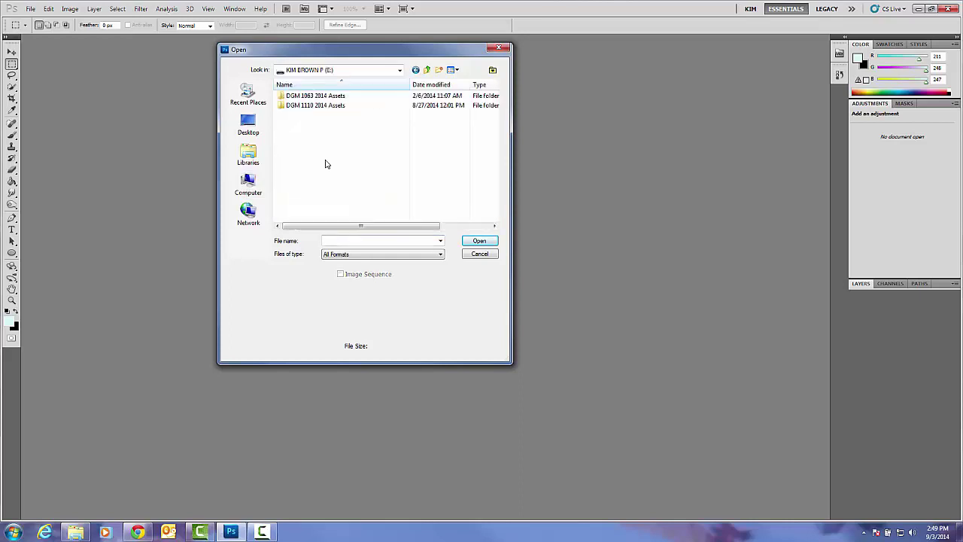
double_click(308, 106)
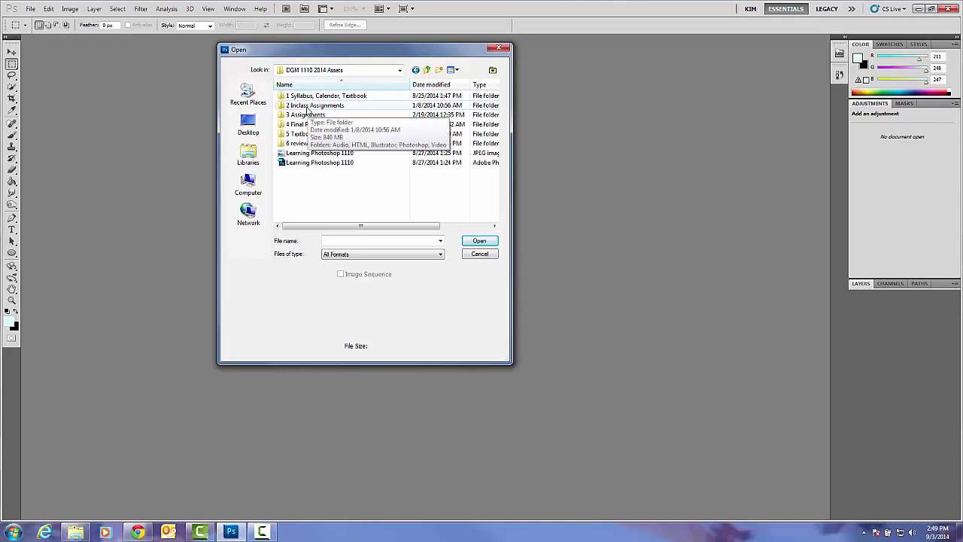
double_click(306, 106)
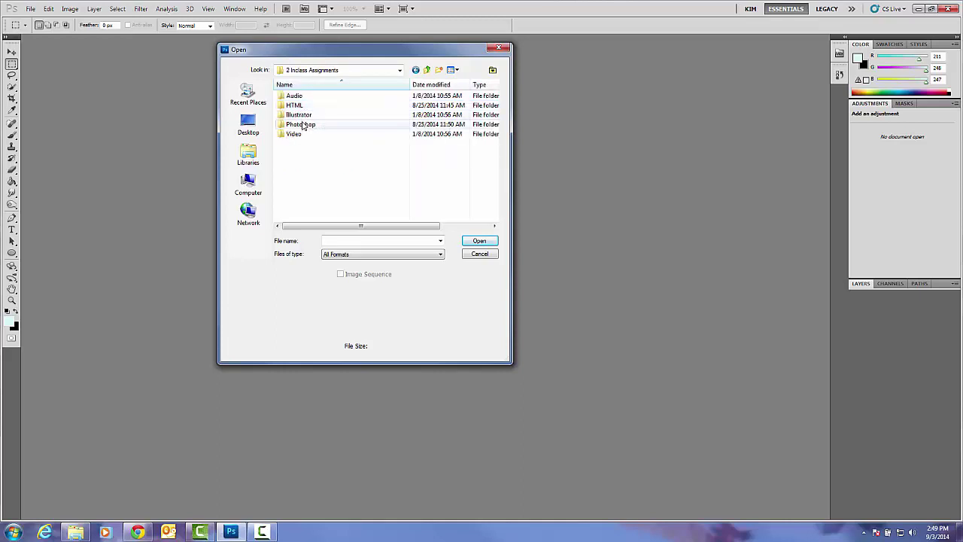
double_click(304, 124)
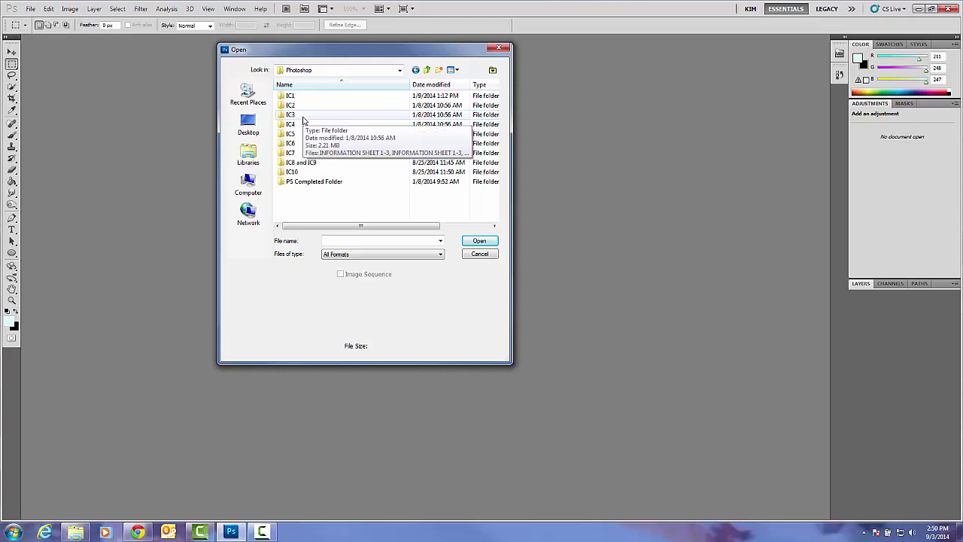
double_click(303, 117)
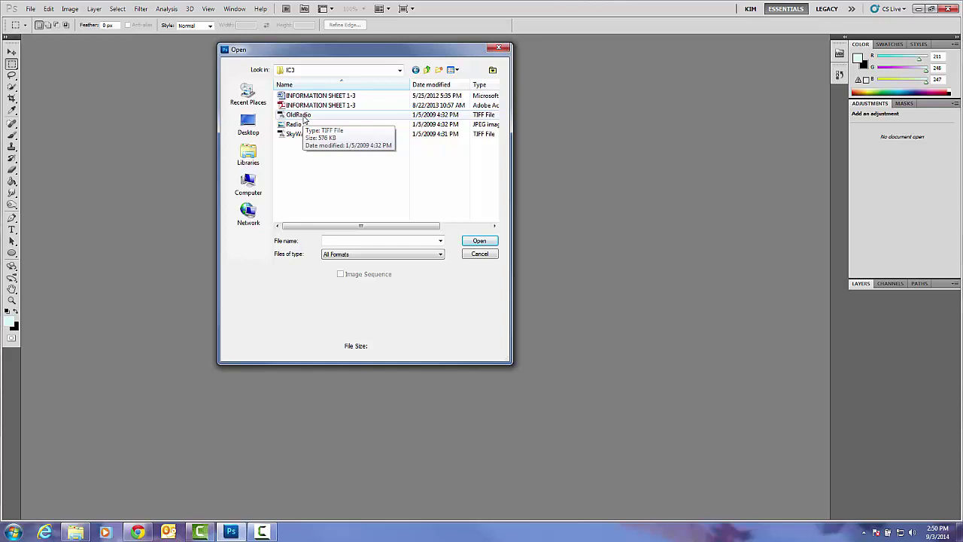
- Select OldRadio and SkyWater together and open both images
click(303, 116)
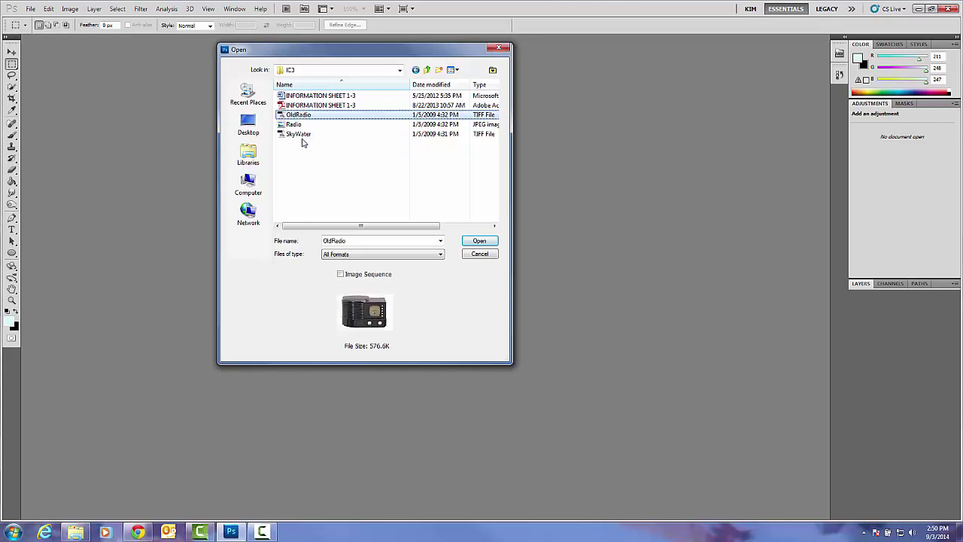
ctrl+click(303, 136)
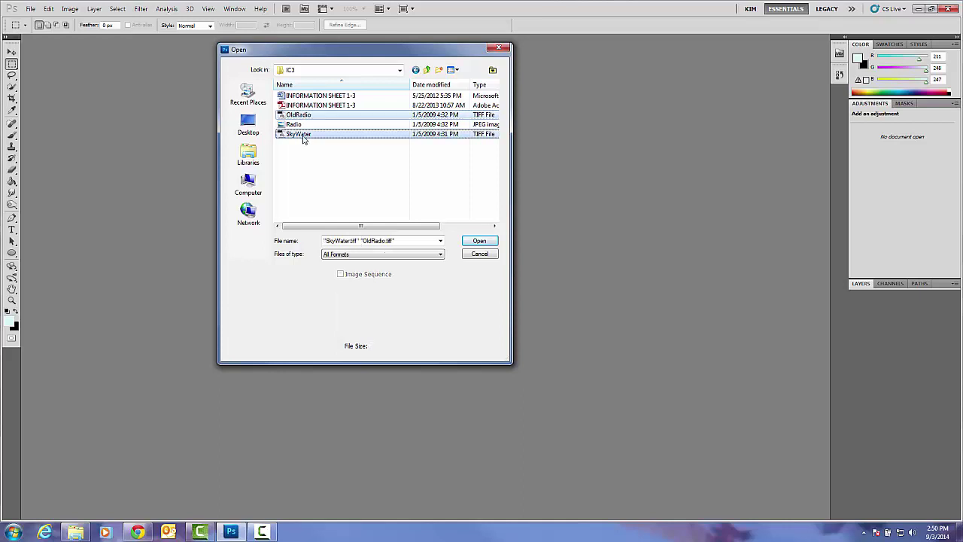
click(482, 243)
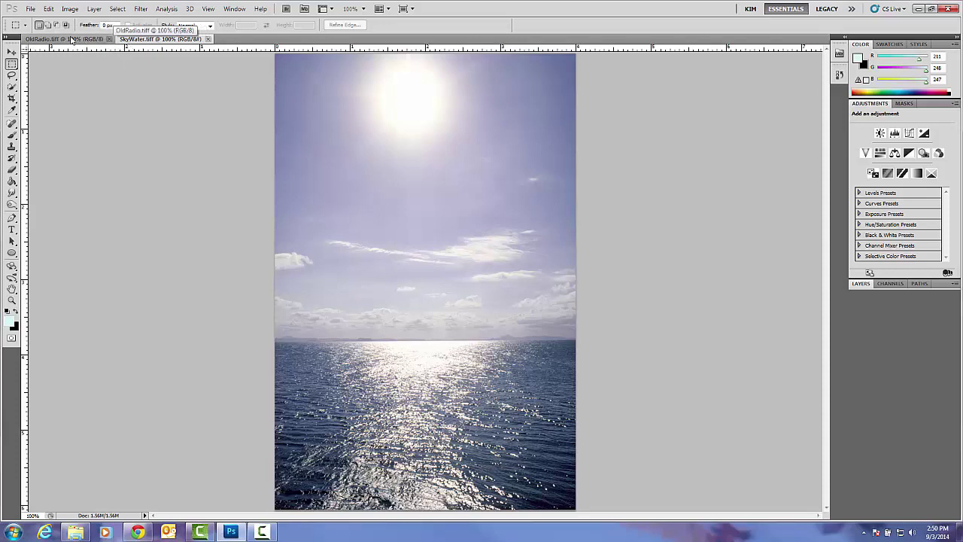
click(46, 41)
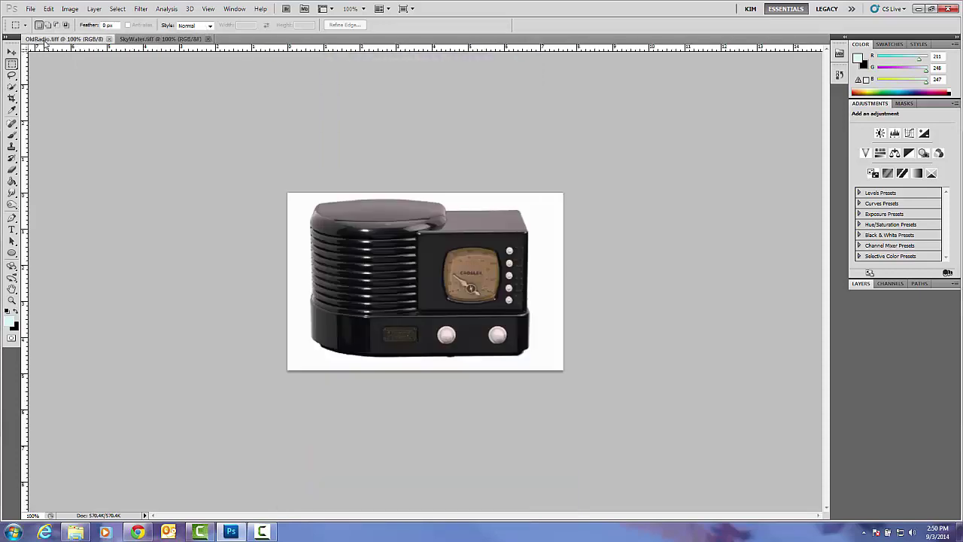
click(139, 41)
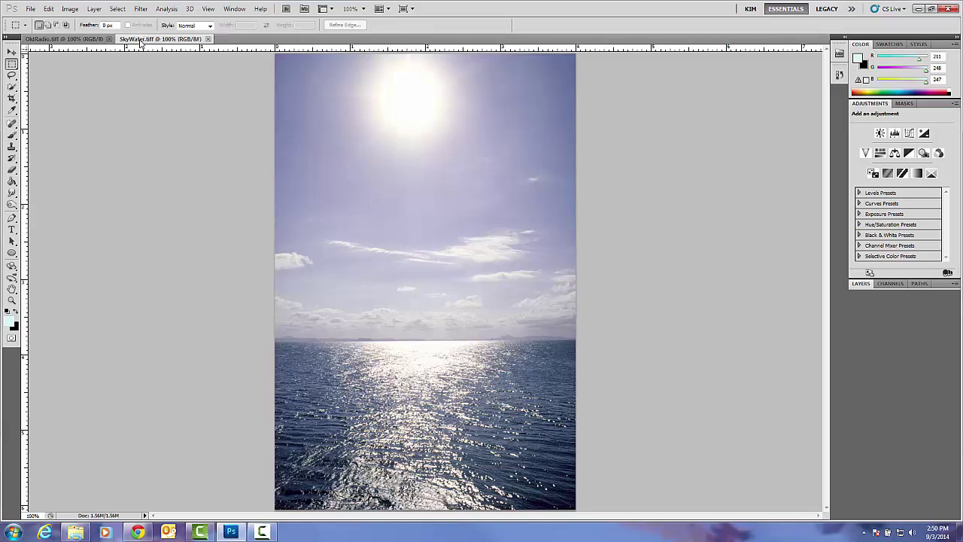
- Save the ocean photo as Photoshop PSD in PS Completed Folder, named IC3 plus the student's name
click(32, 9)
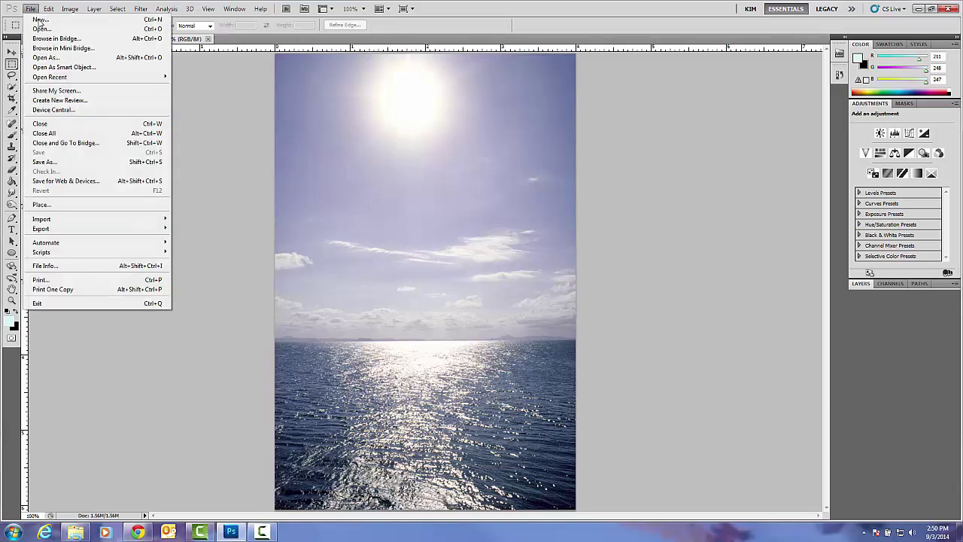
click(52, 163)
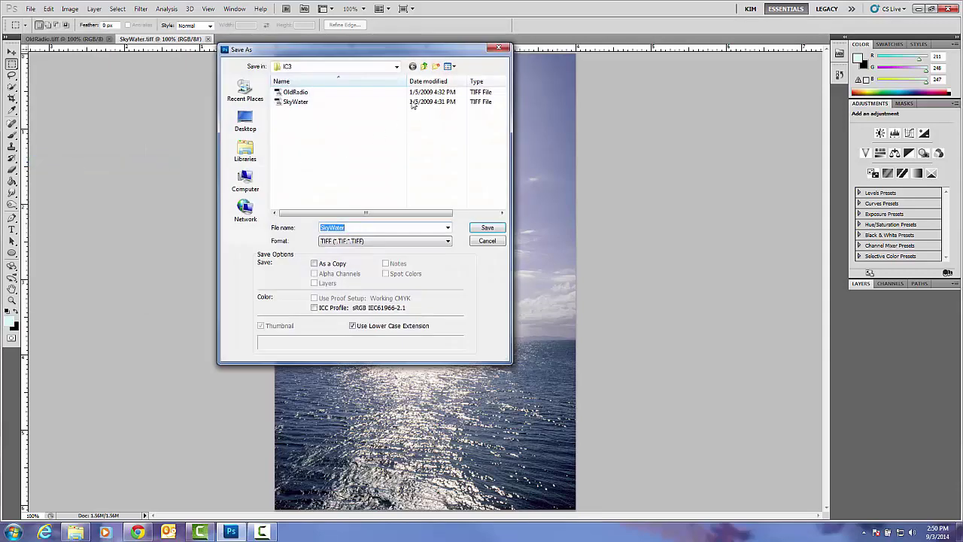
click(423, 66)
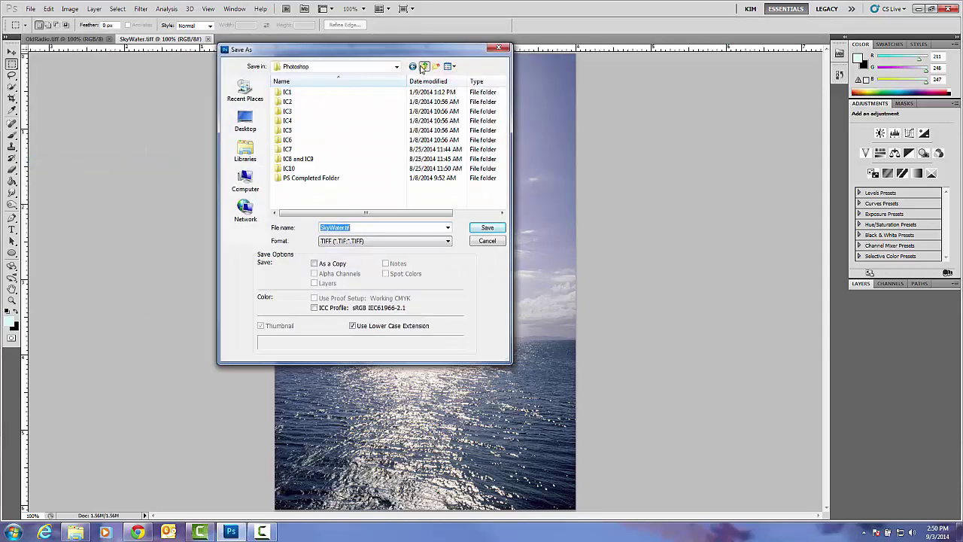
double_click(299, 179)
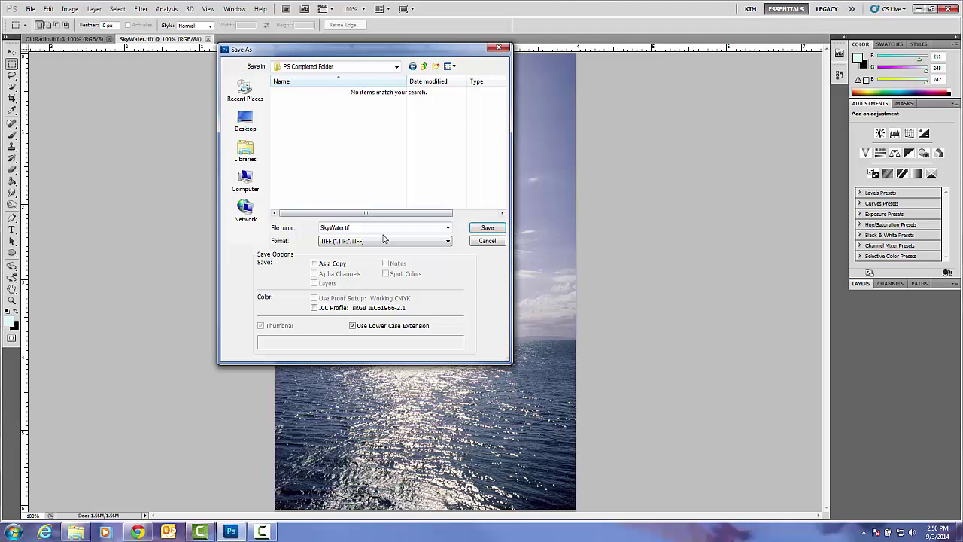
drag(376, 227, 321, 224)
text(IC3)
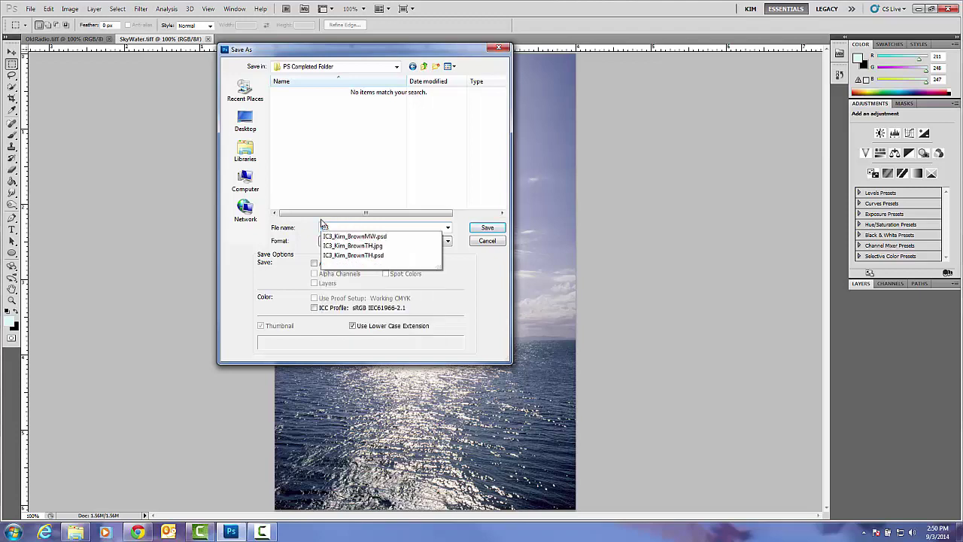
text(_Kim_Brown)
click(448, 241)
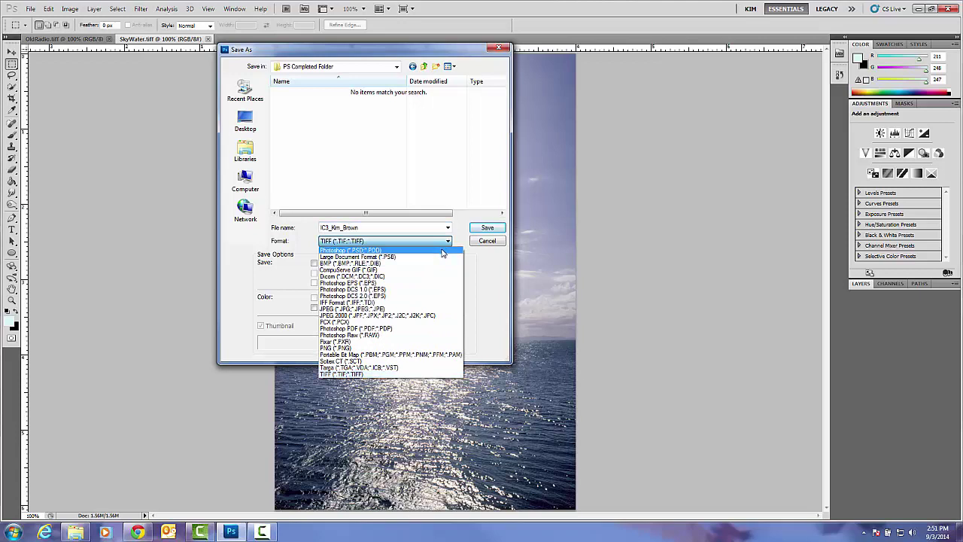
click(442, 250)
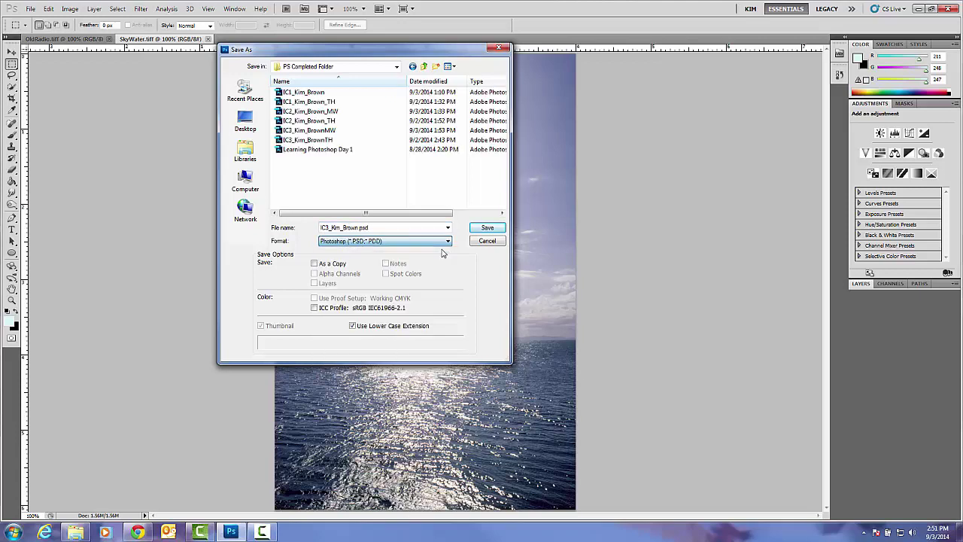
click(479, 233)
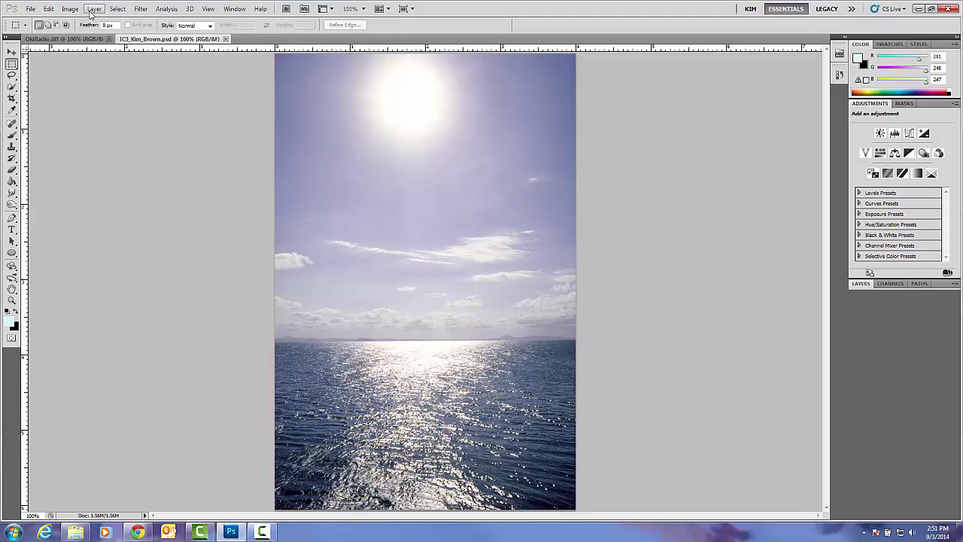
- Colorize the photo via Hue/Saturation: hue 22, saturation 36, lightness slightly reduced
click(73, 11)
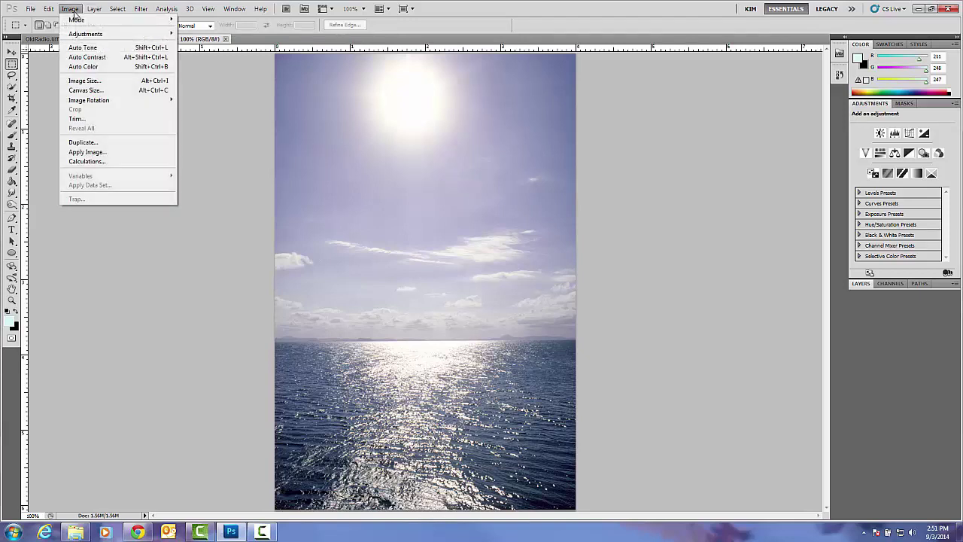
mouse_move(81, 35)
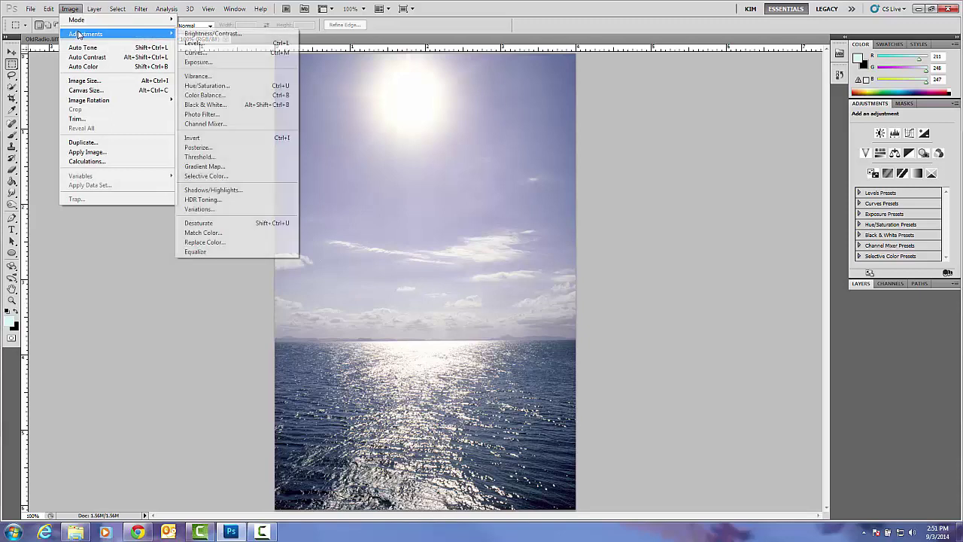
click(220, 86)
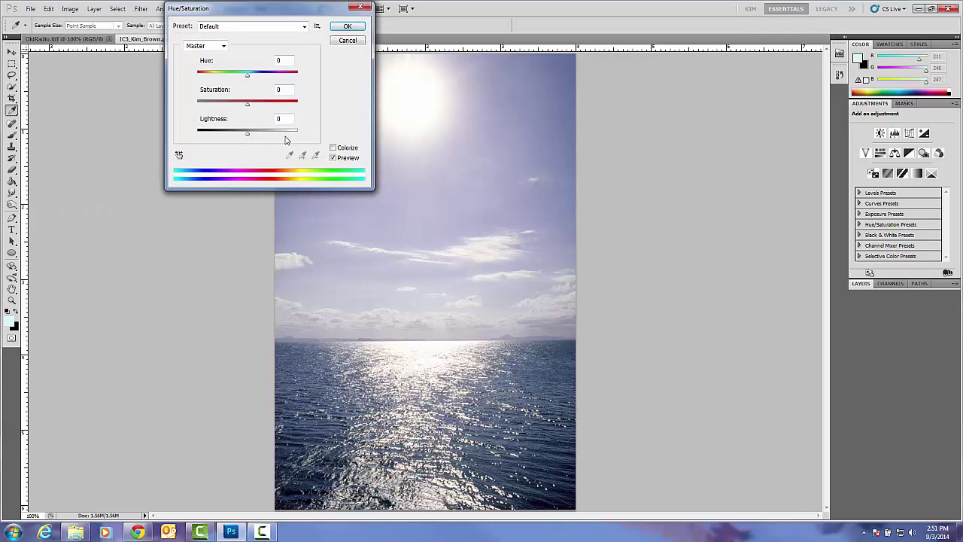
click(333, 148)
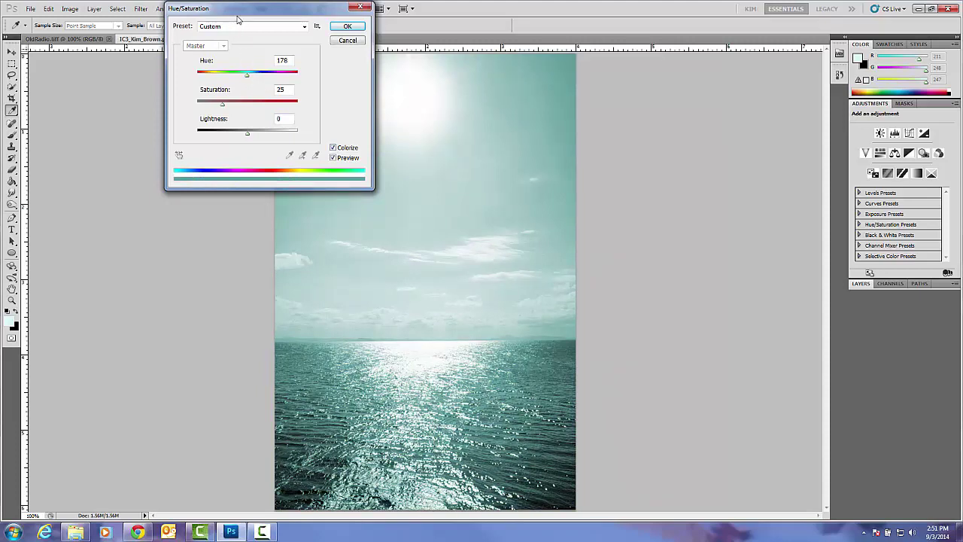
drag(237, 19, 152, 58)
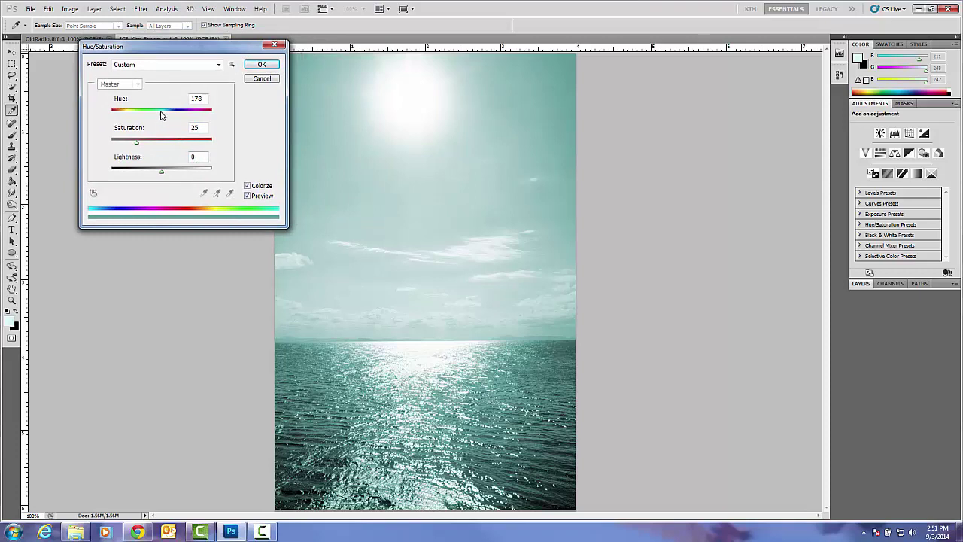
drag(161, 115, 118, 115)
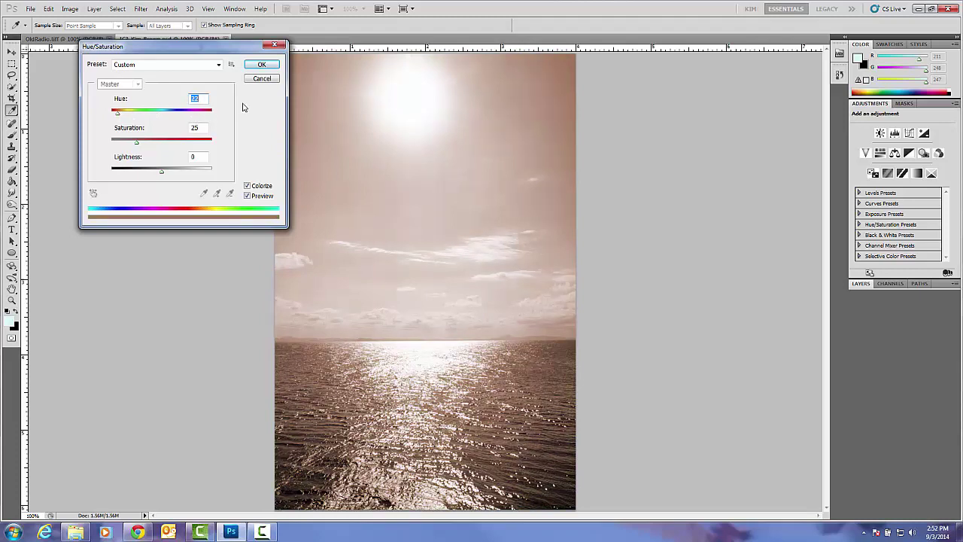
click(137, 145)
drag(137, 145, 147, 148)
drag(162, 174, 158, 173)
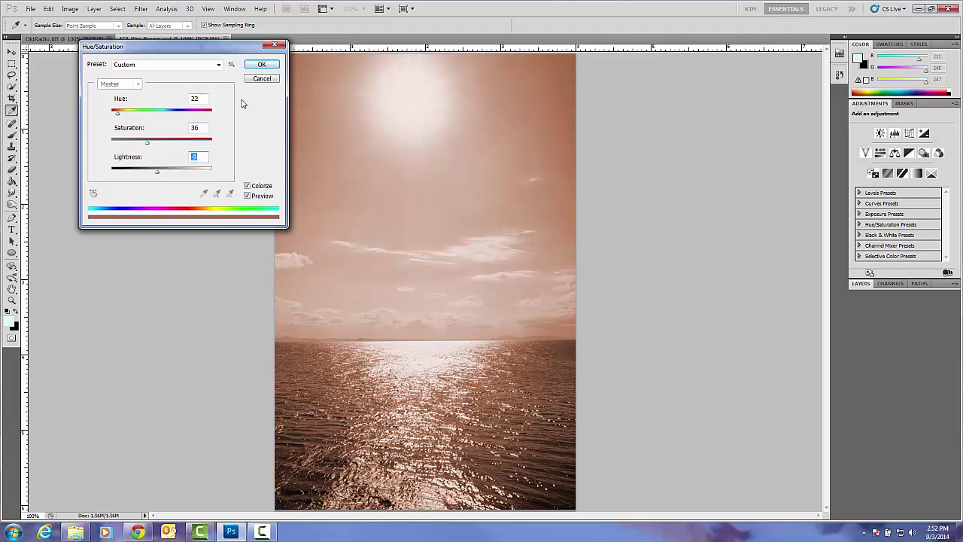
click(262, 64)
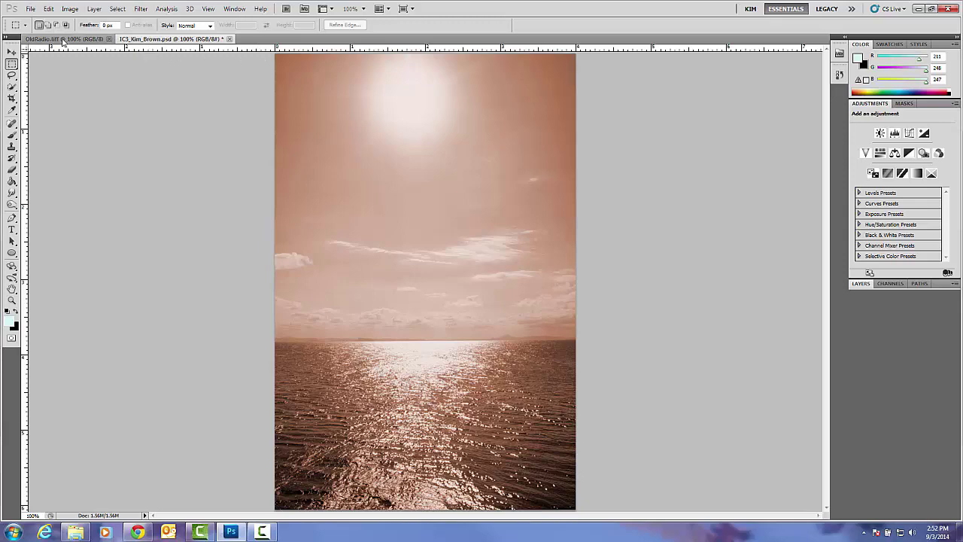
- Float OldRadio, Magic Wand its white background, then inverse the selection to isolate the radio
drag(64, 39, 75, 62)
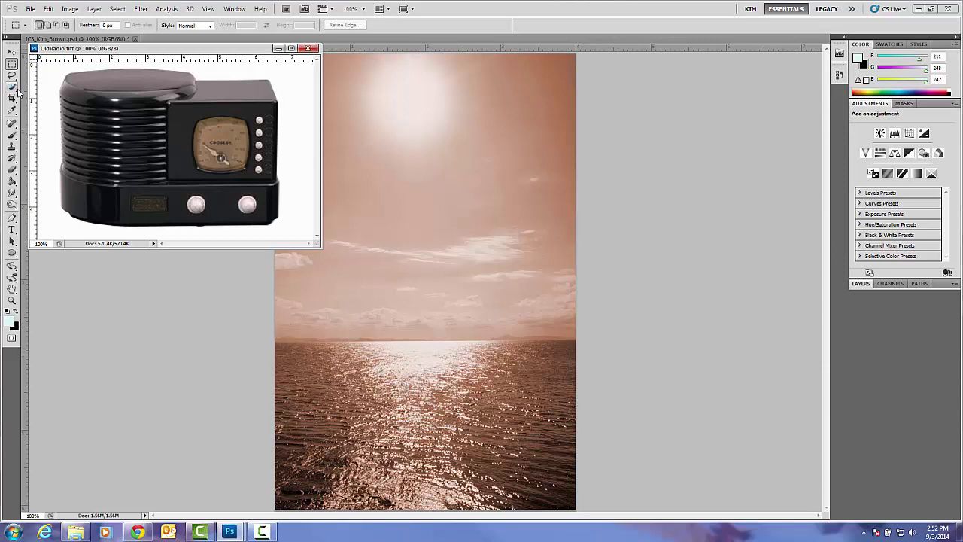
drag(14, 89, 32, 98)
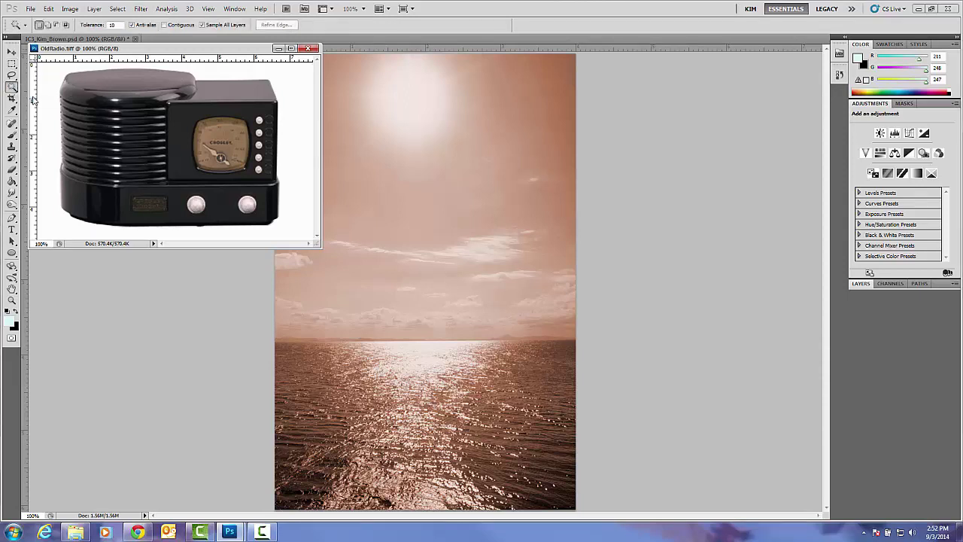
click(48, 151)
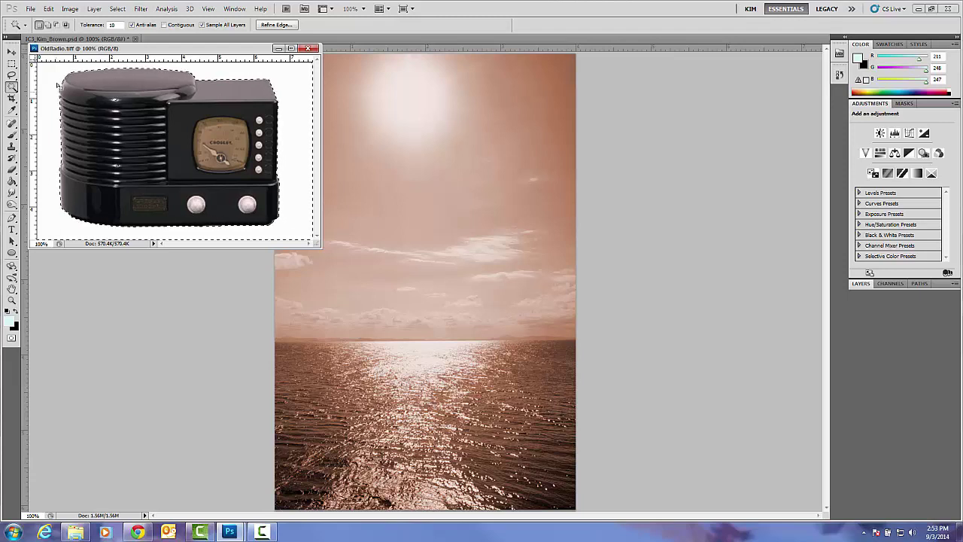
click(120, 9)
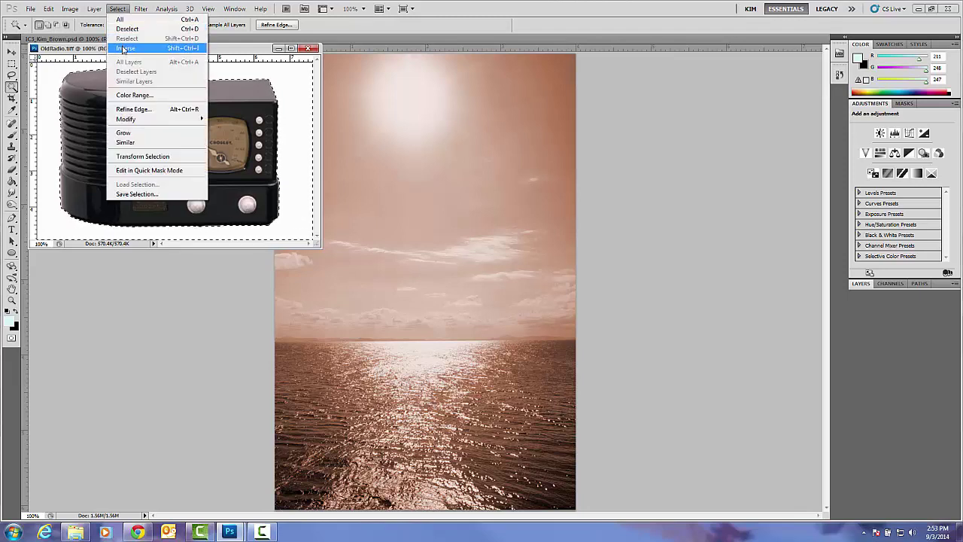
click(125, 47)
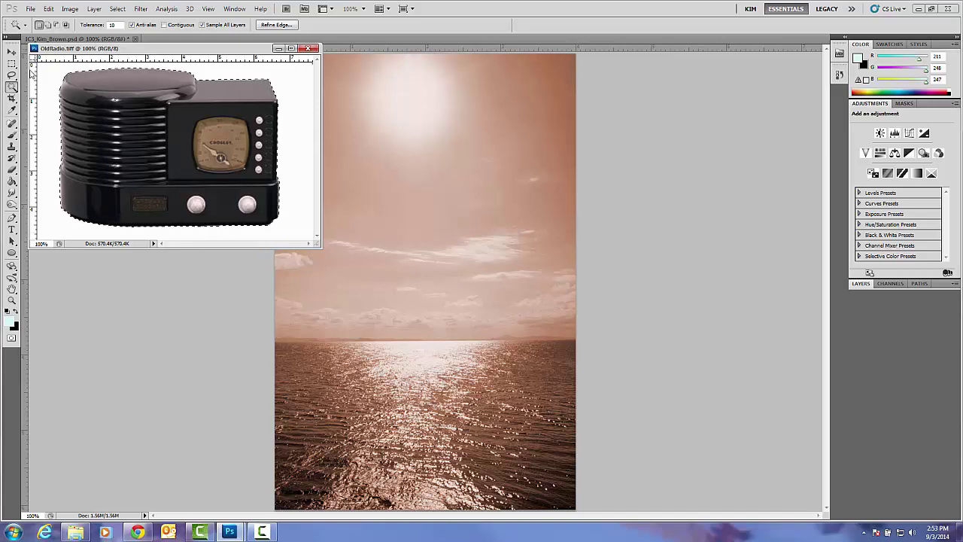
- Move the selected radio into the seascape, close OldRadio, and centre the radio above the horizon
click(13, 55)
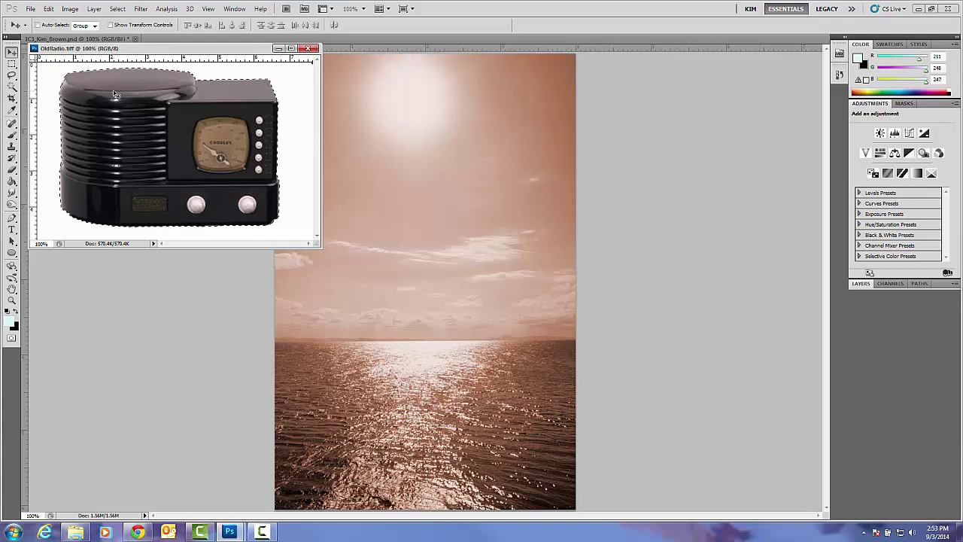
drag(117, 93, 421, 285)
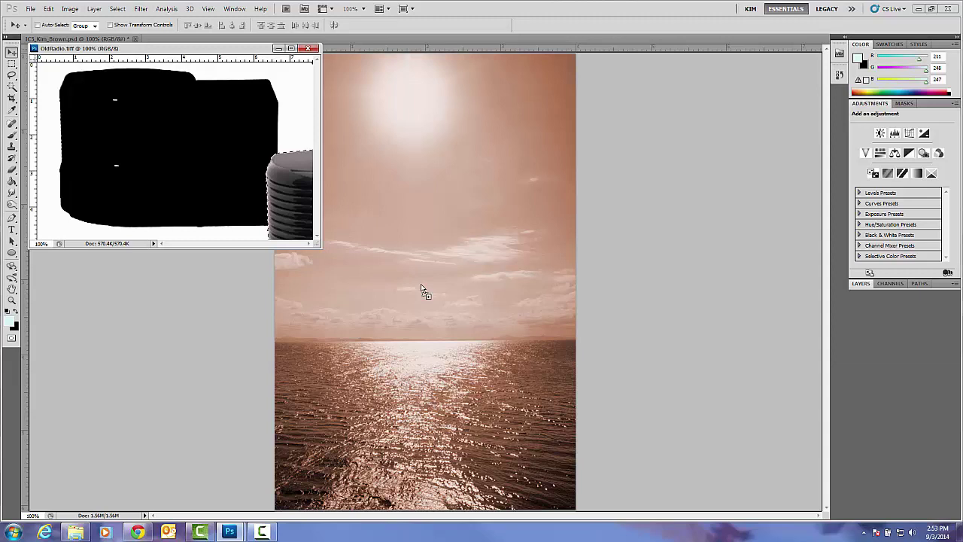
drag(421, 284, 420, 284)
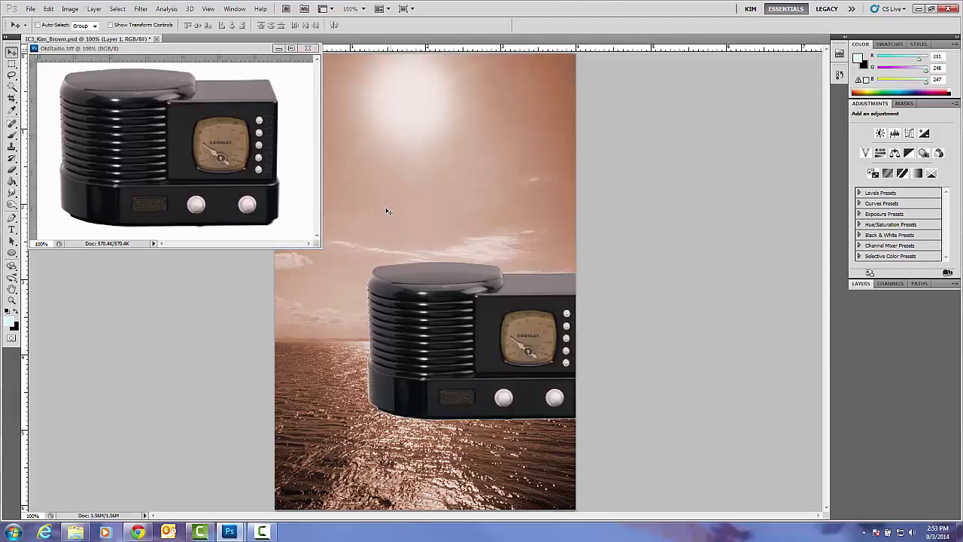
click(307, 49)
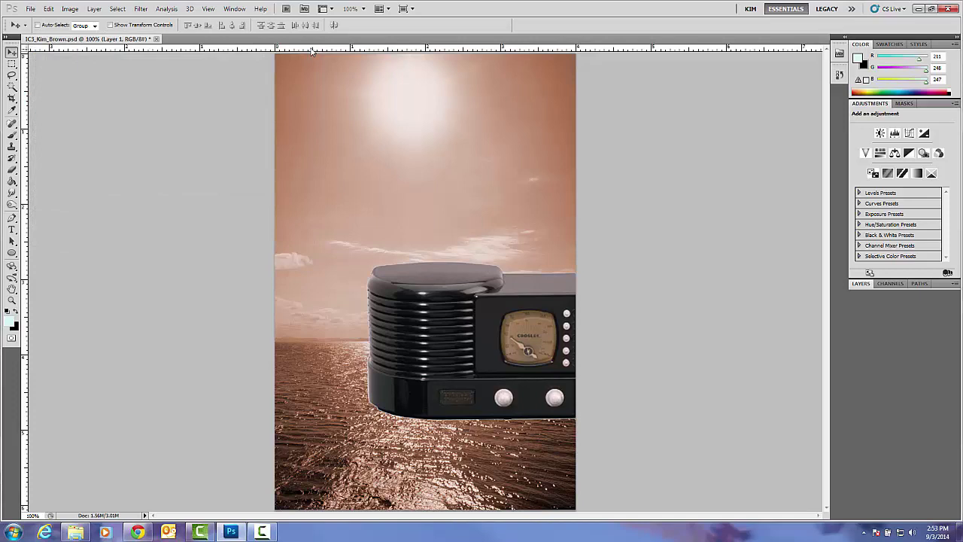
drag(471, 280, 415, 214)
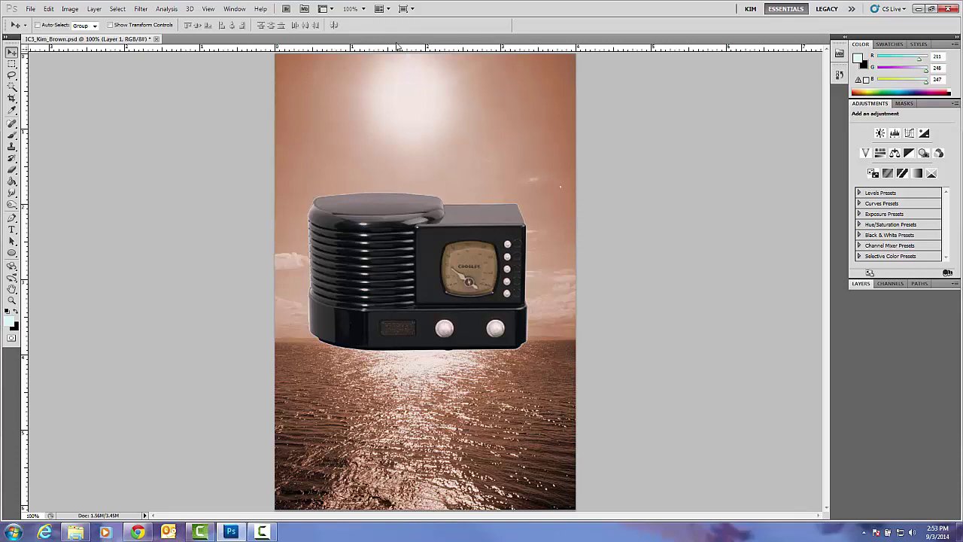
- Reset the workspace to Essentials so the Layers panel reappears
click(234, 8)
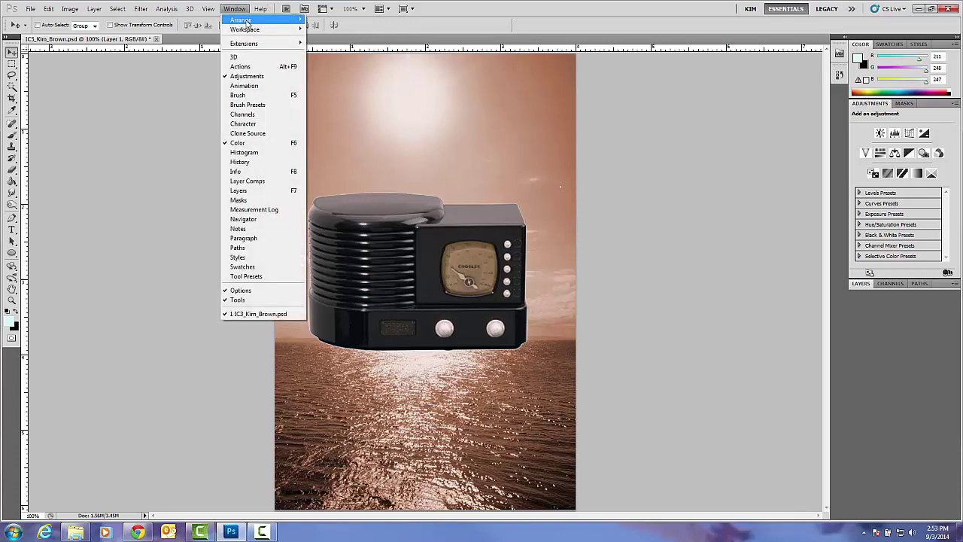
mouse_move(248, 30)
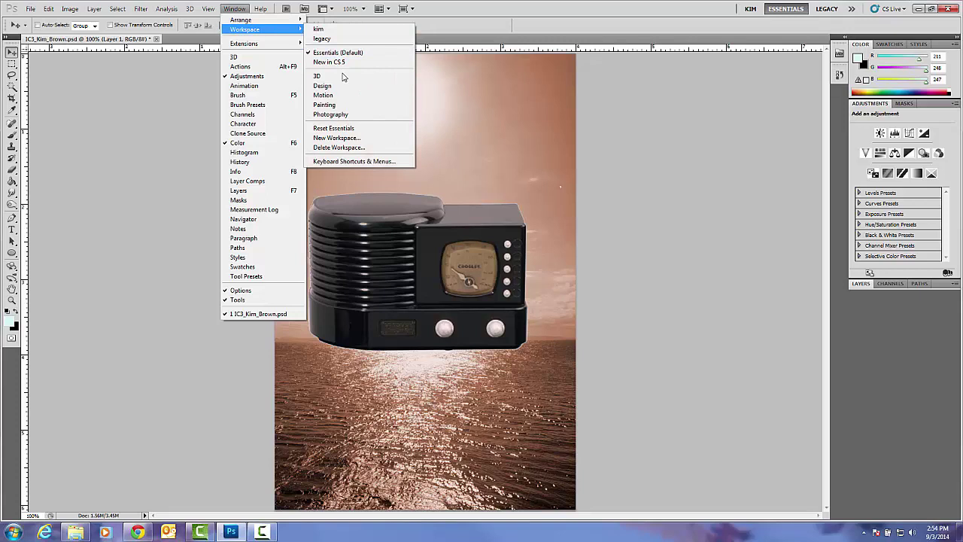
click(344, 128)
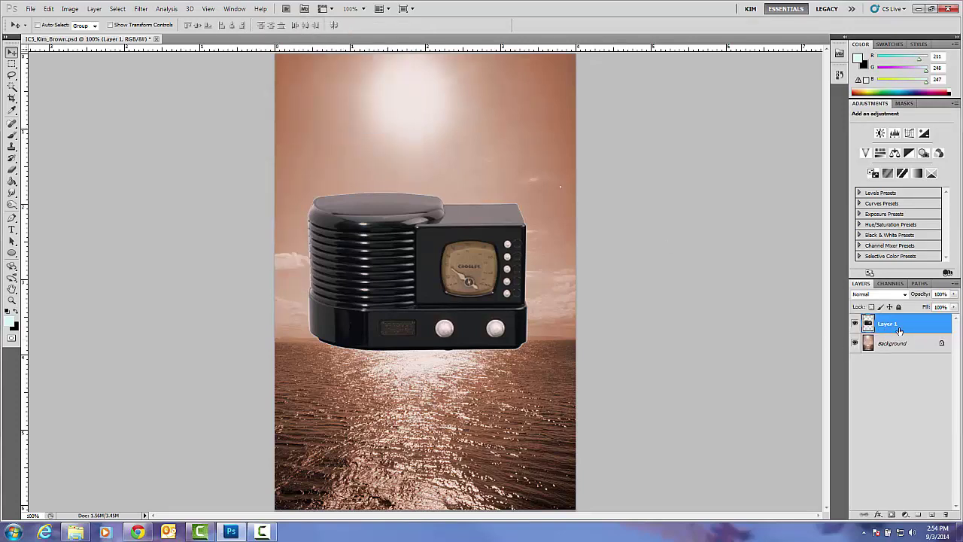
- Rename Layer 1 to 'old radio'
double_click(889, 325)
text(radio)
click(911, 324)
- Fade the radio's bottom edge with a soft 22 px eraser at 68% opacity
click(12, 172)
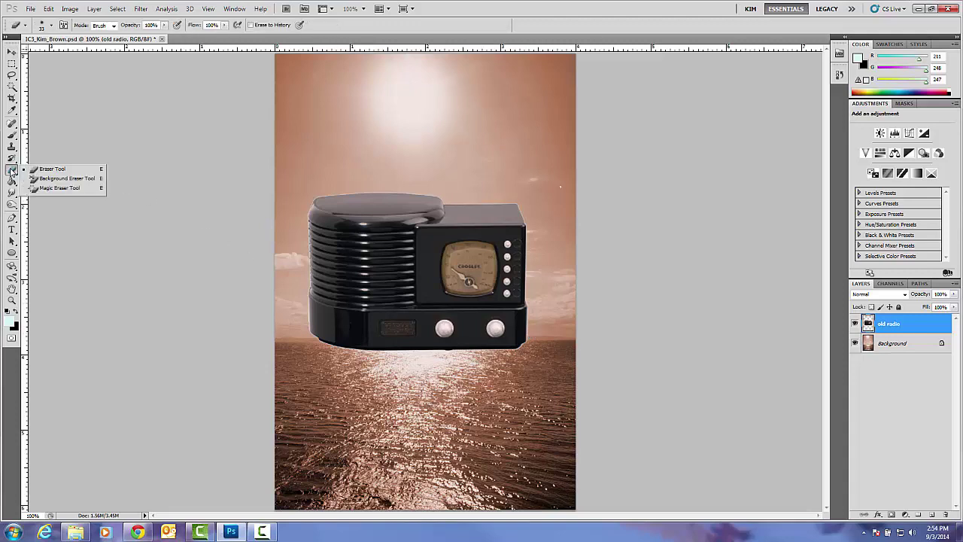
click(52, 26)
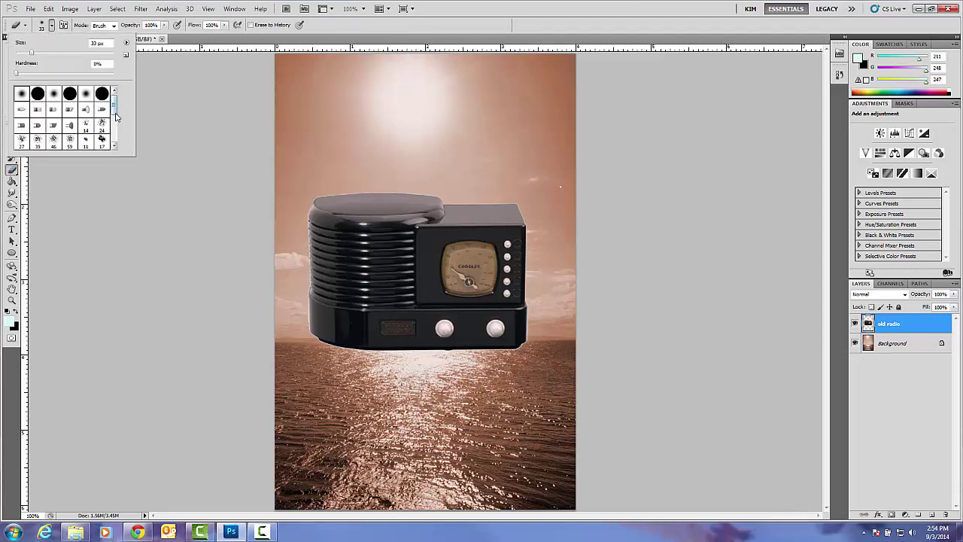
mouse_move(115, 110)
mouse_down()
mouse_move(113, 137)
mouse_move(115, 99)
mouse_up()
drag(32, 52, 26, 55)
drag(27, 55, 28, 55)
click(165, 26)
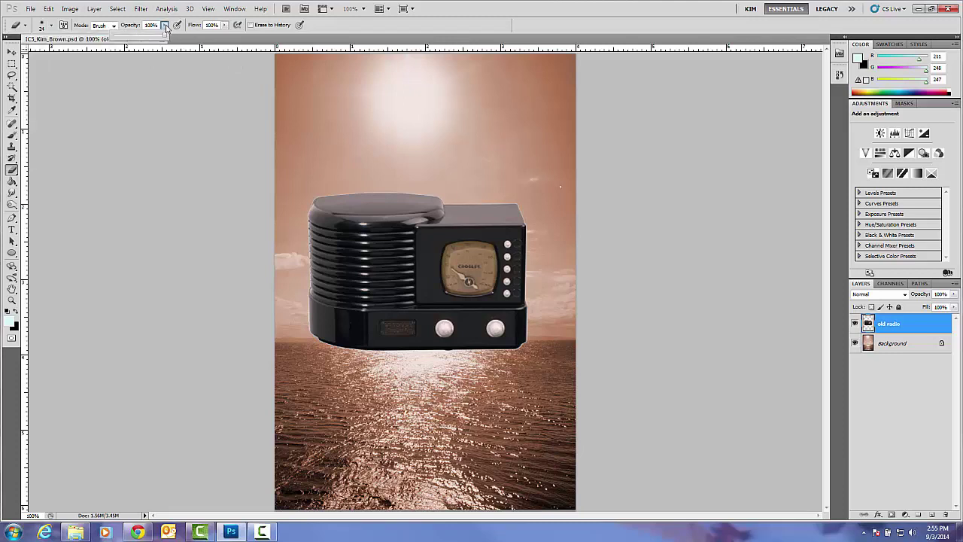
drag(167, 35, 147, 36)
click(307, 338)
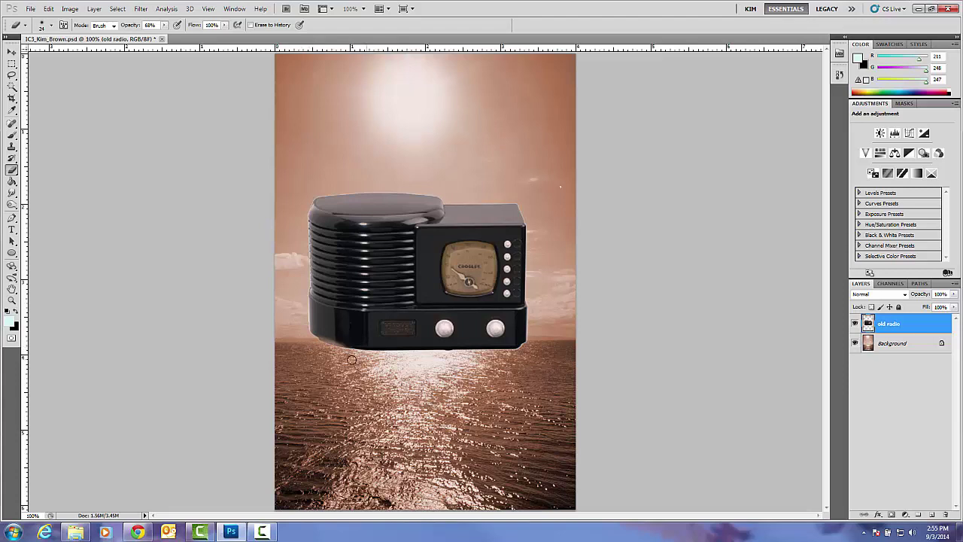
mouse_move(331, 350)
mouse_down()
mouse_move(492, 354)
mouse_move(482, 358)
mouse_move(462, 356)
mouse_move(494, 355)
mouse_move(450, 354)
mouse_move(531, 344)
mouse_move(458, 360)
mouse_up()
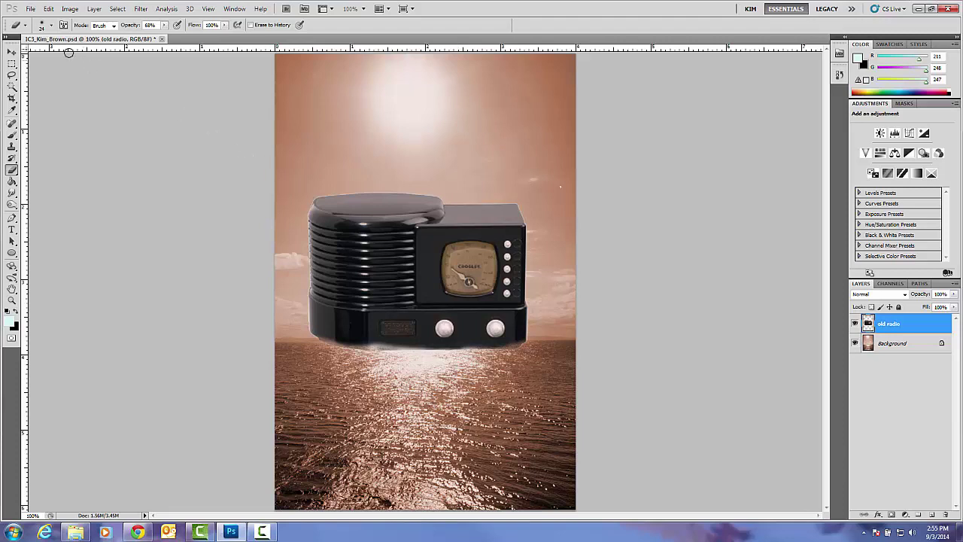
- Switch the eraser to the star-shaped brush tip, reduced to about 15 px
click(51, 26)
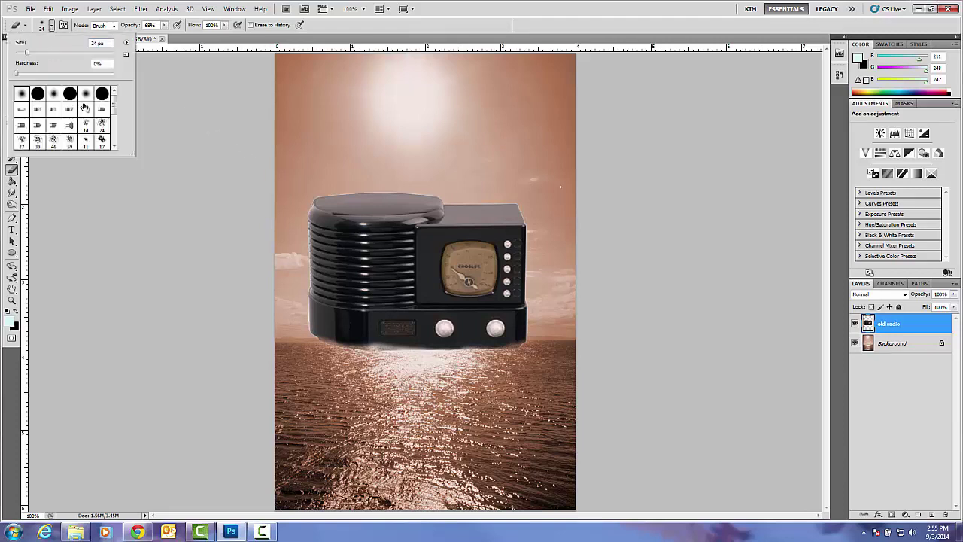
click(115, 146)
click(115, 147)
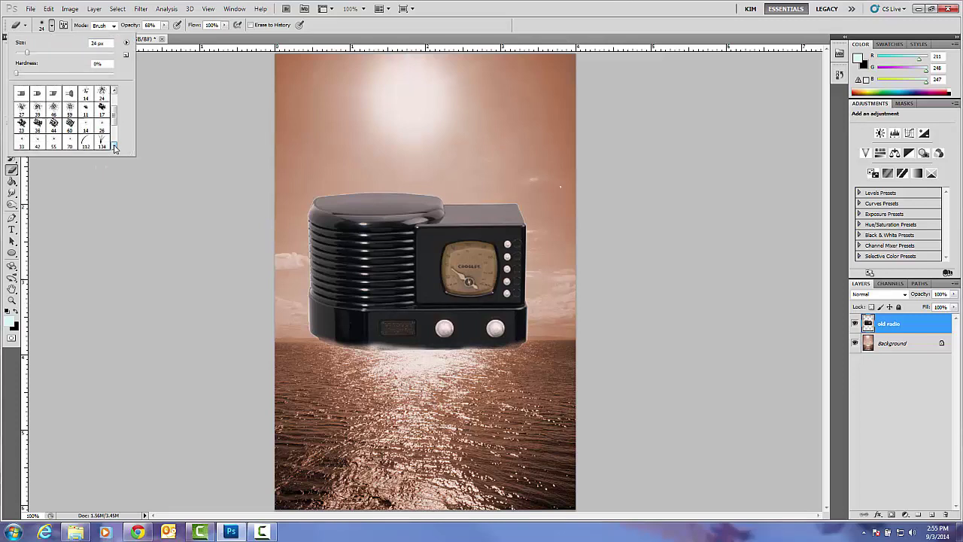
click(39, 143)
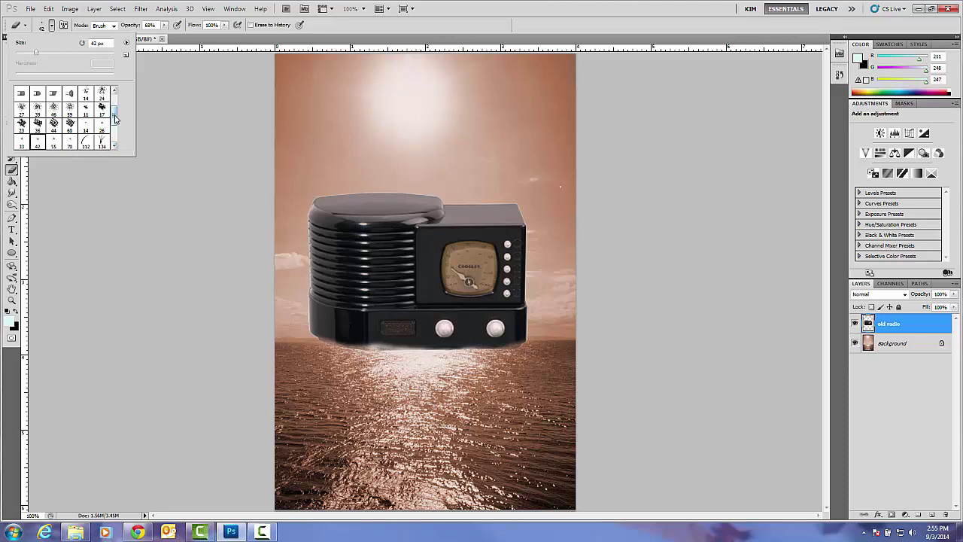
drag(116, 119, 114, 130)
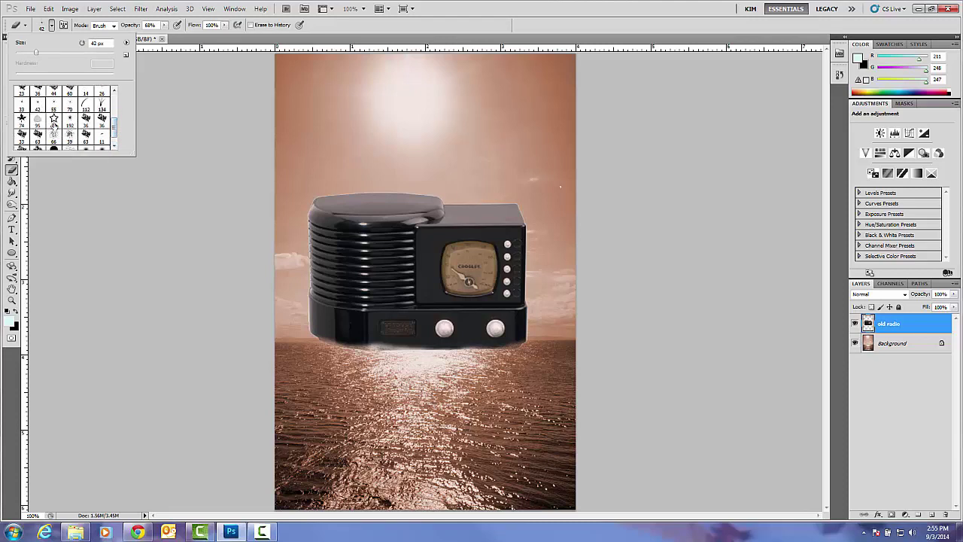
click(53, 122)
drag(31, 56, 25, 56)
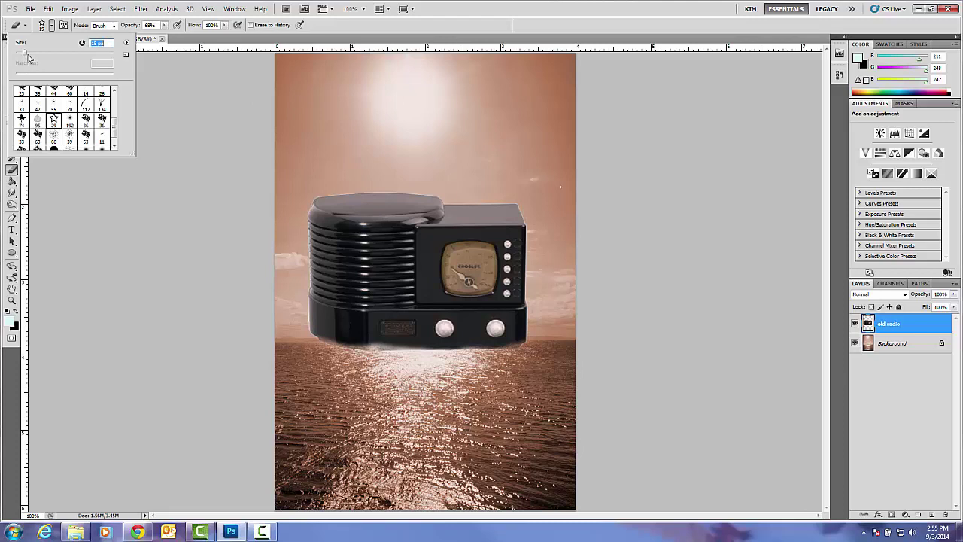
drag(24, 56, 23, 56)
- Convert the Background into a regular layer named 'skywater'
double_click(892, 343)
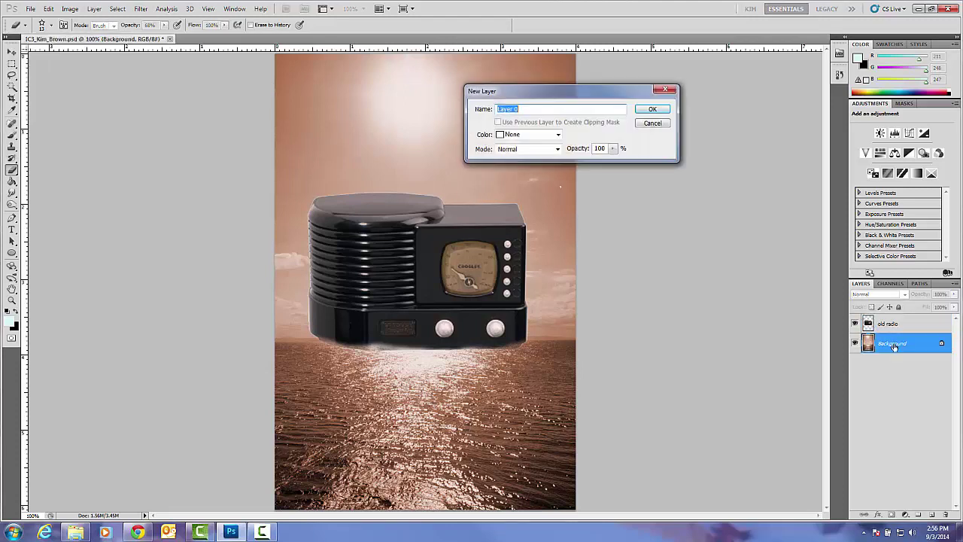
text(skywater)
click(652, 110)
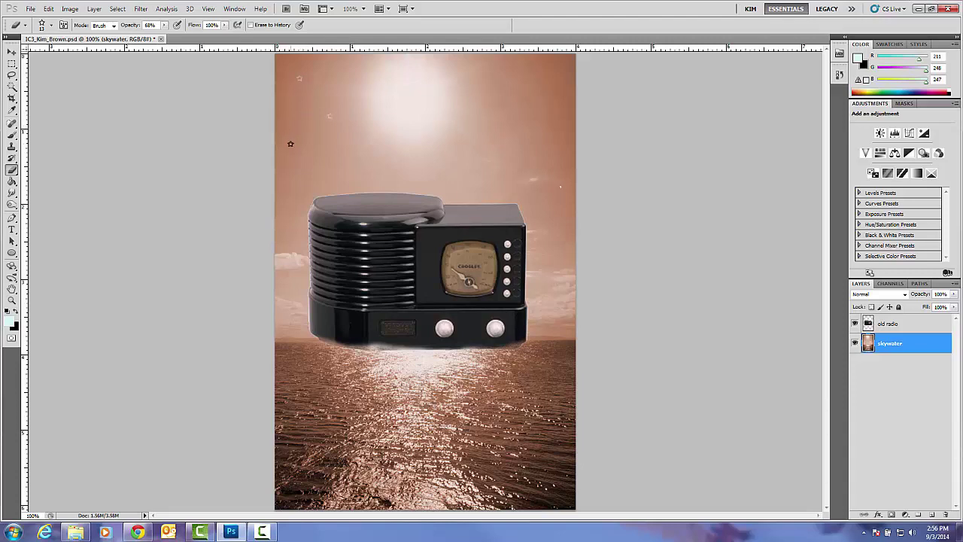
- Stamp six small stars across the sky with the star-tipped eraser
click(506, 76)
click(497, 125)
click(450, 145)
click(557, 97)
click(524, 125)
click(472, 177)
- With the Type tool, sample a brown (RGB 120, 80, 57) from the image as text colour
click(12, 228)
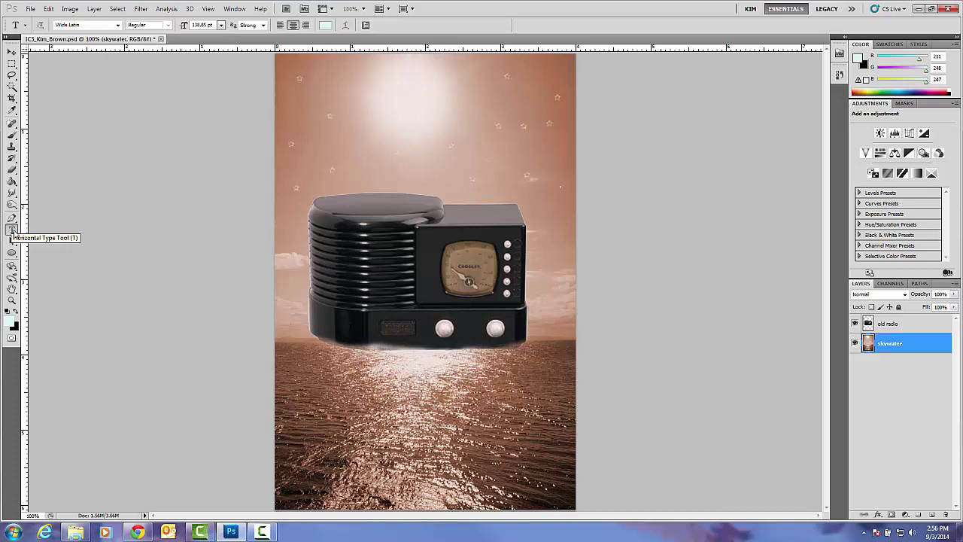
click(327, 26)
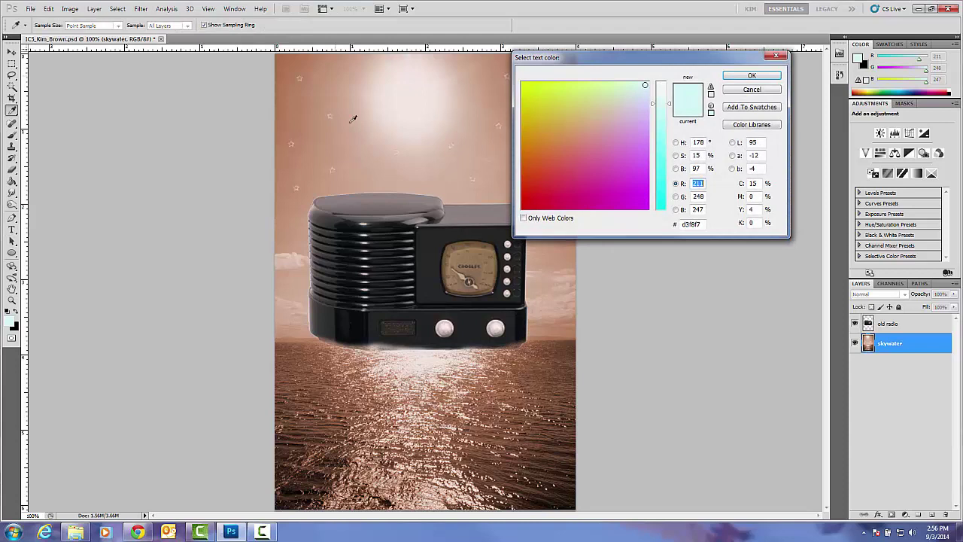
click(531, 398)
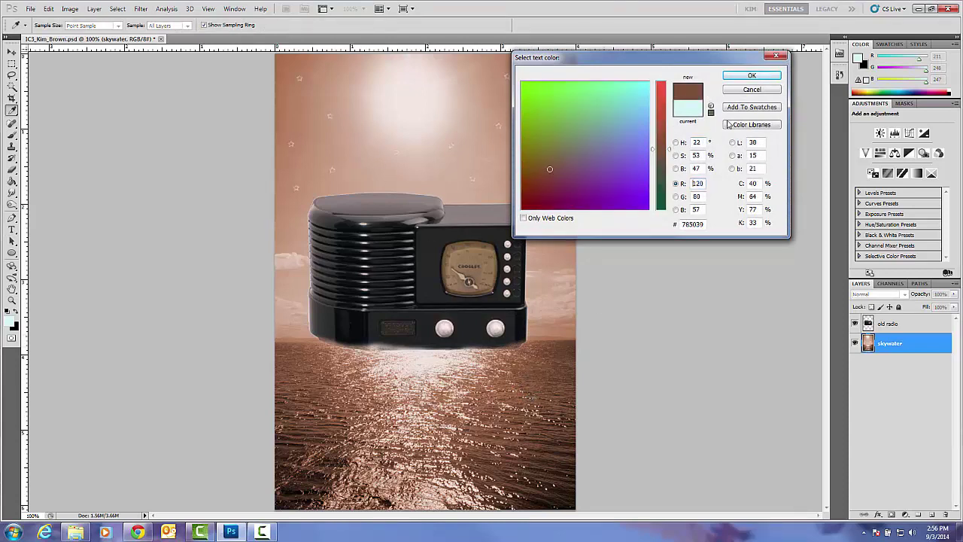
click(769, 78)
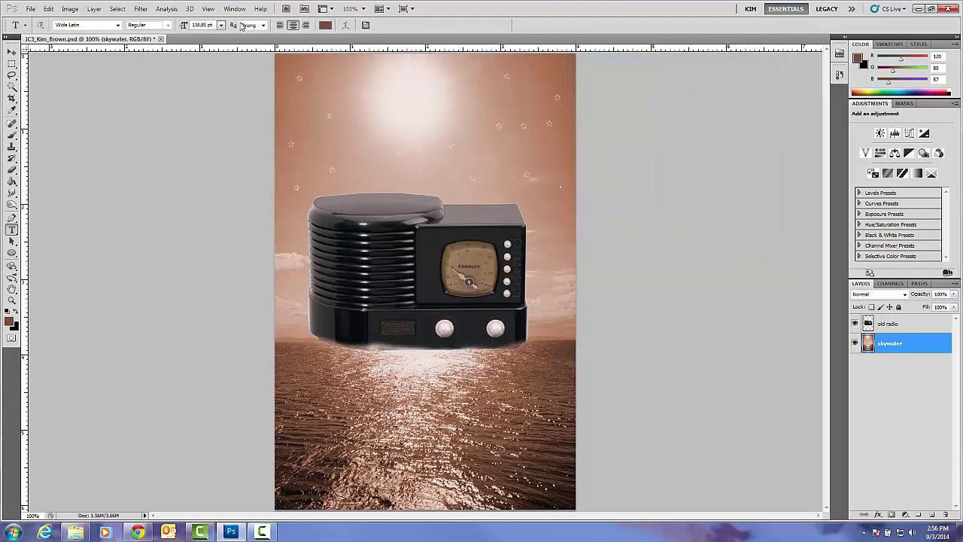
- Set the text to Stencil Std Bold at 48 pt
click(220, 26)
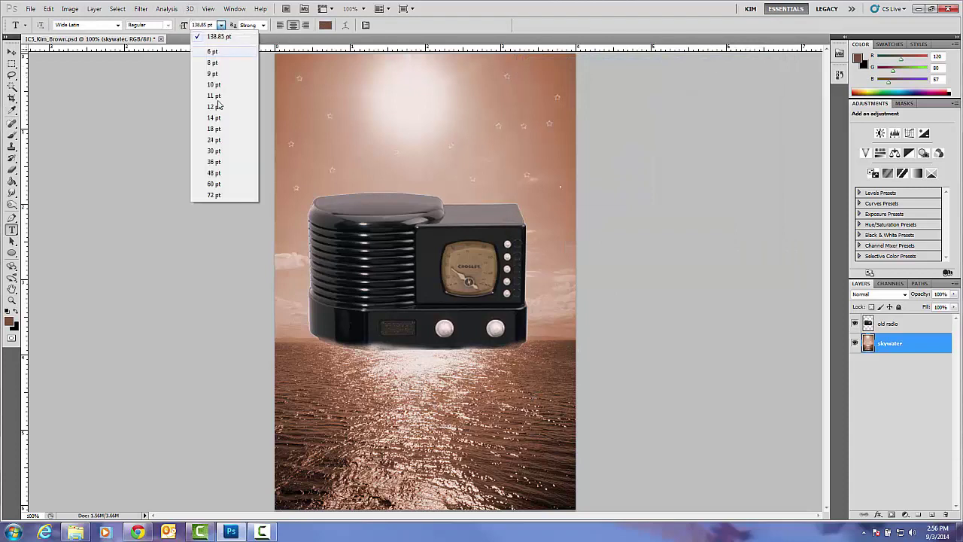
click(215, 172)
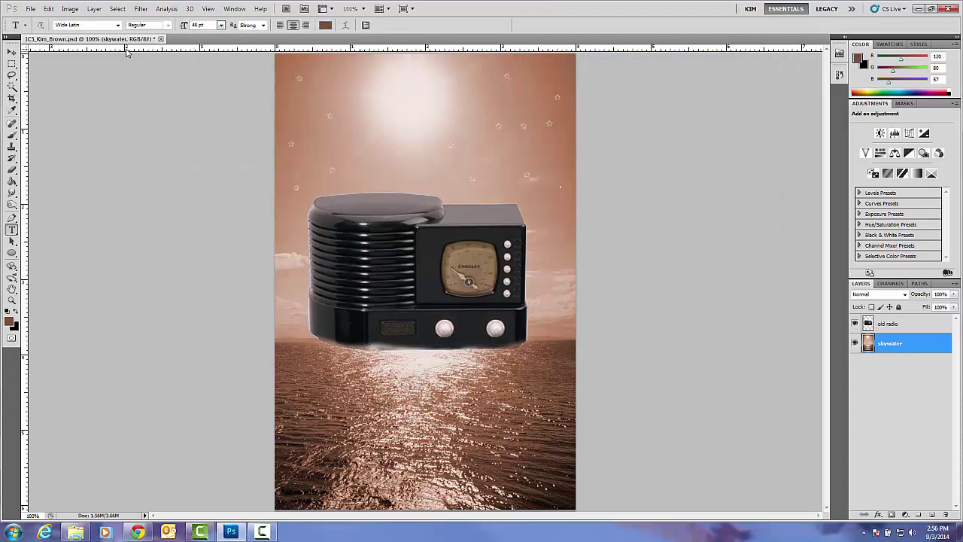
click(117, 25)
scroll(116, 62, up, 5)
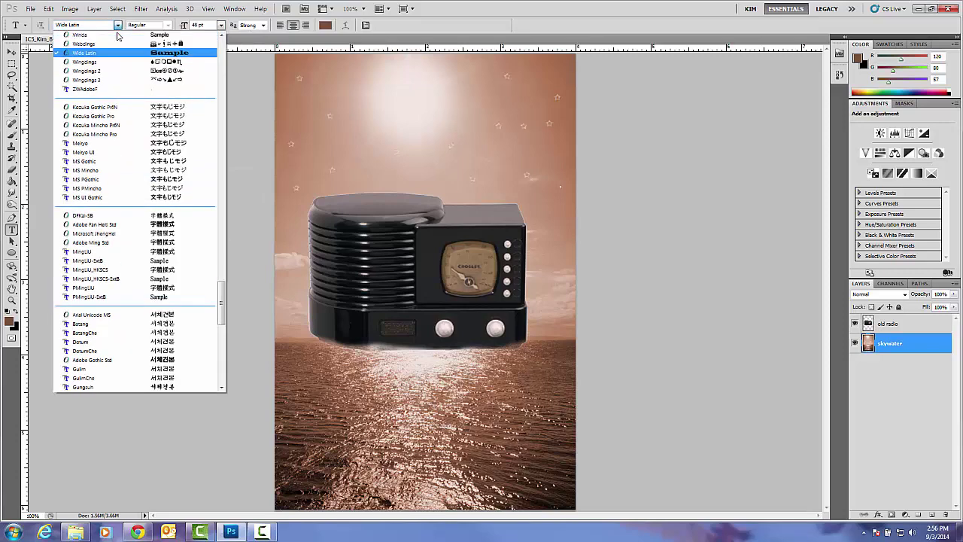
scroll(116, 64, up, 2)
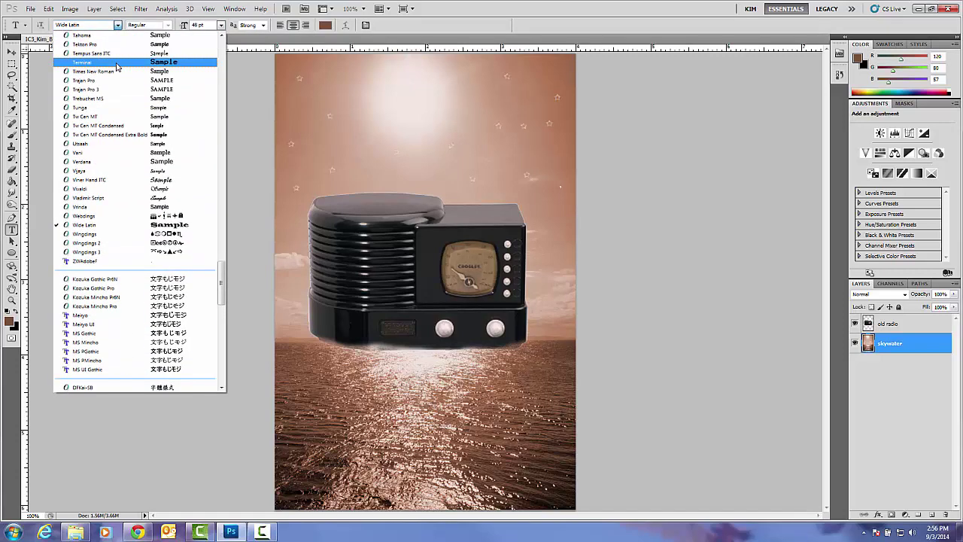
scroll(117, 67, up, 3)
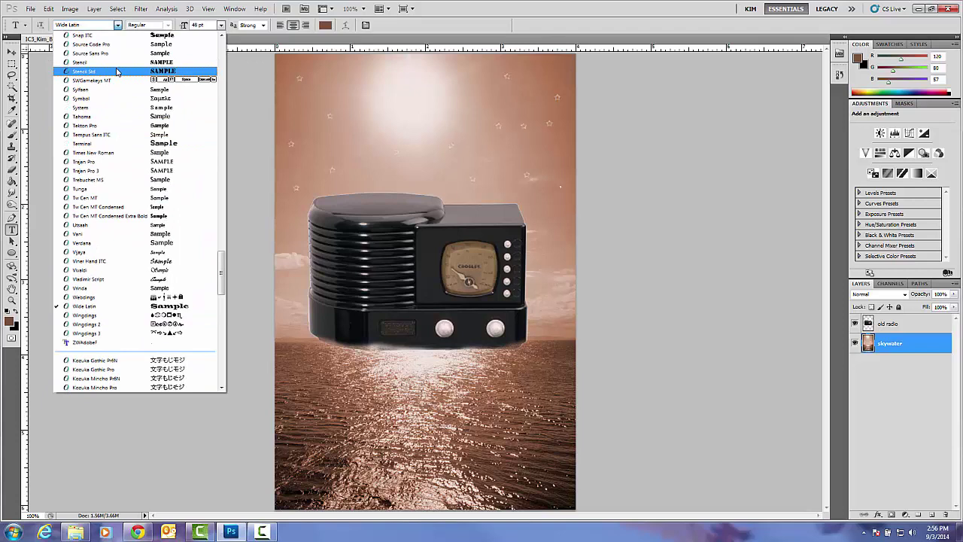
click(117, 70)
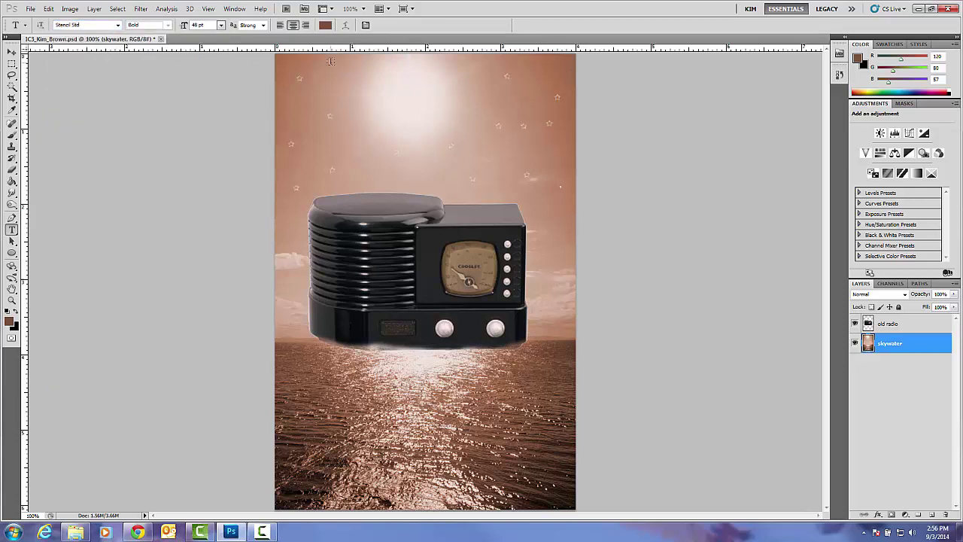
- Type RADIO in a text box across the poster top and widen it to one line
drag(331, 62, 521, 107)
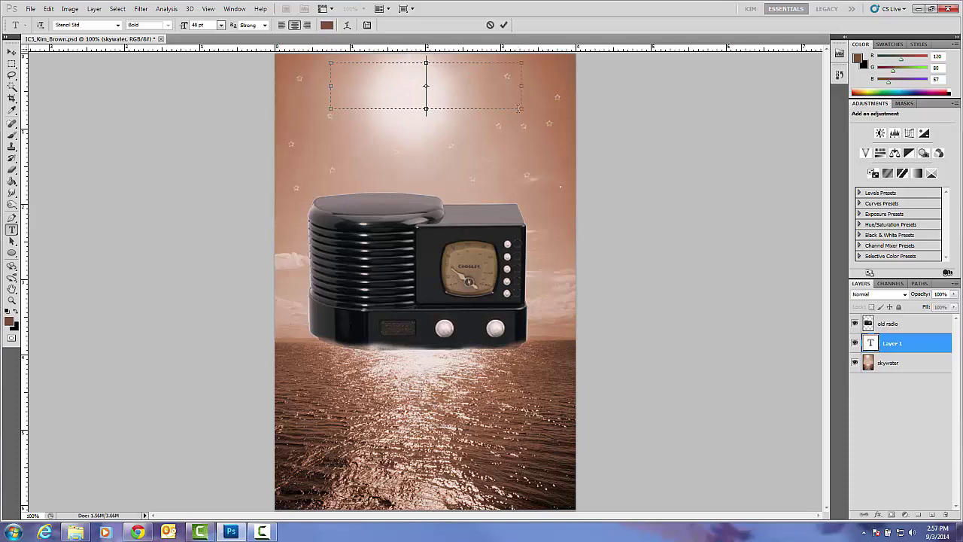
text(R A)
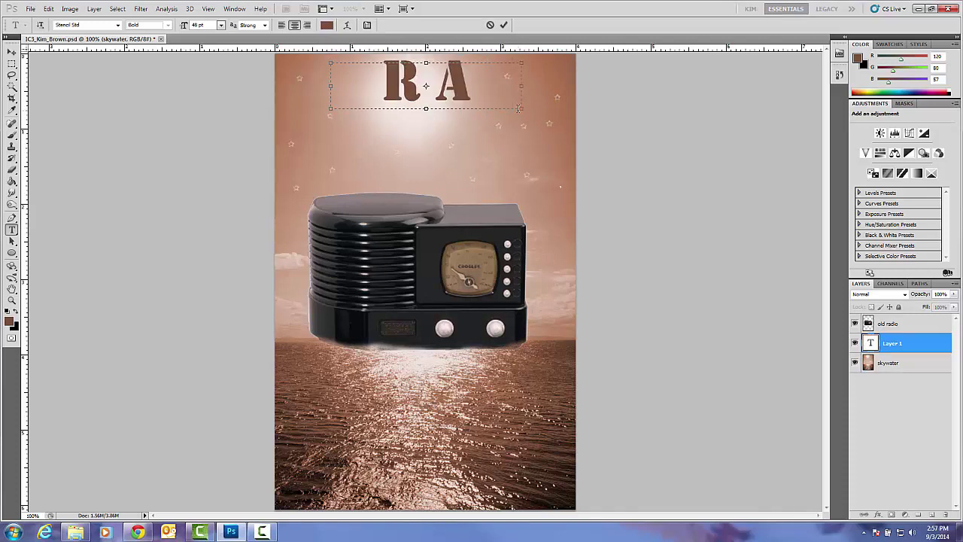
text( D I)
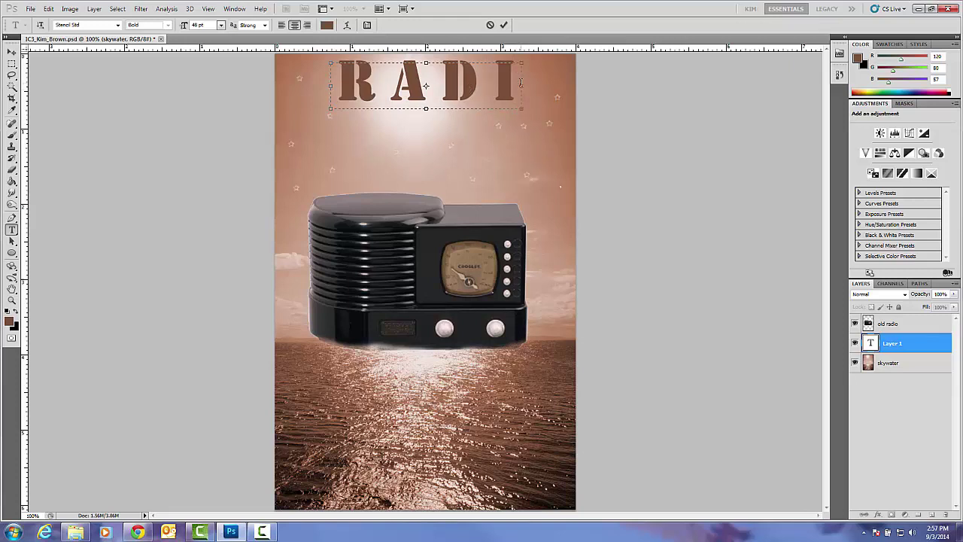
drag(521, 87, 549, 87)
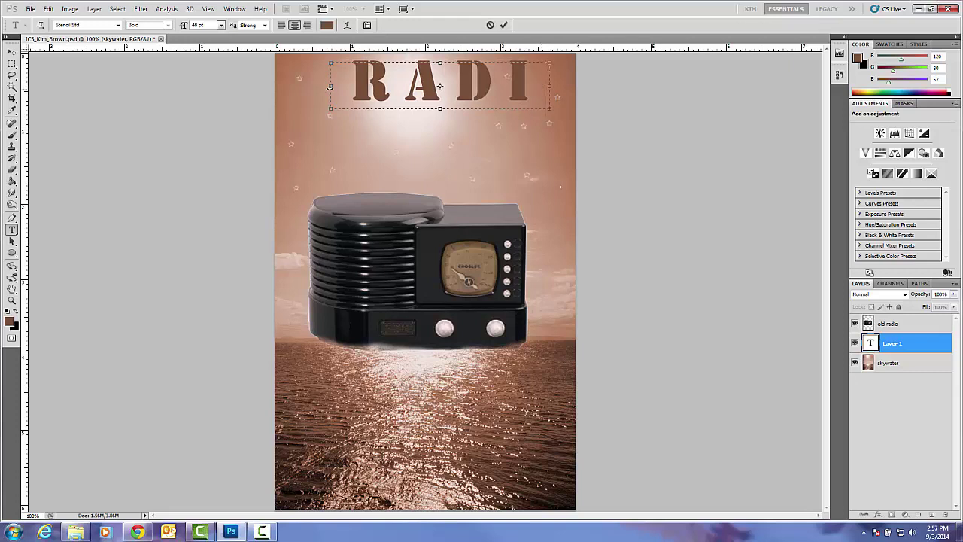
drag(319, 88, 300, 87)
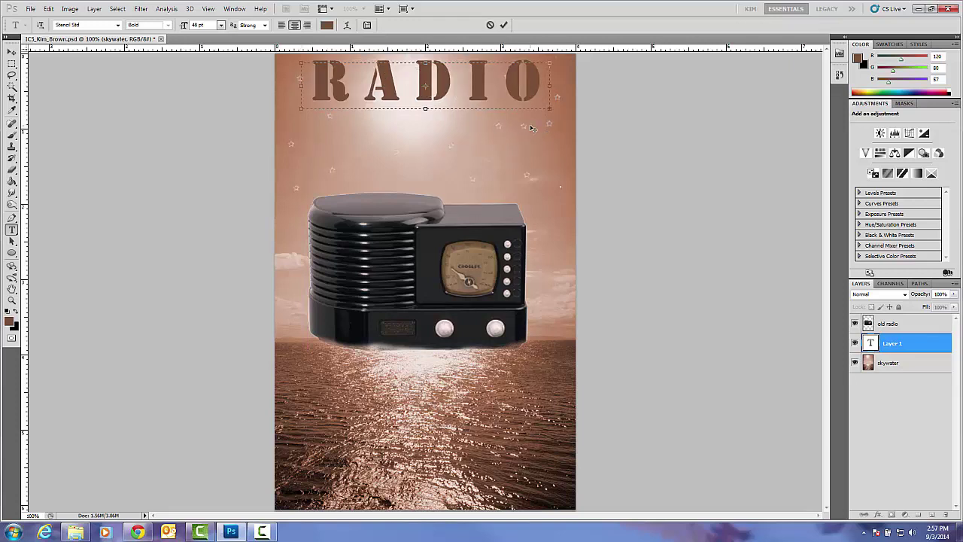
- Set the title font to Rockwell Extra Bold, commit it, and nudge it slightly lower
drag(307, 83, 555, 94)
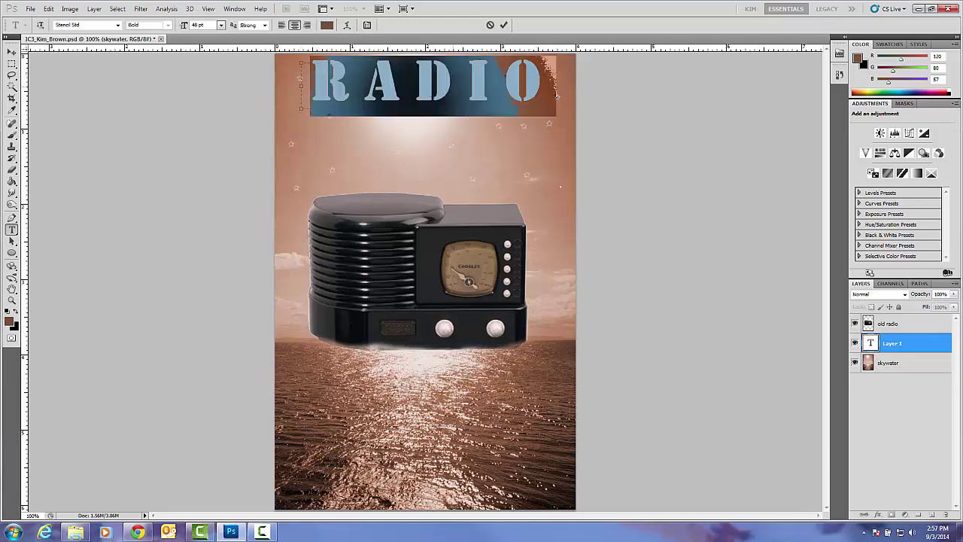
click(118, 25)
scroll(117, 53, up, 3)
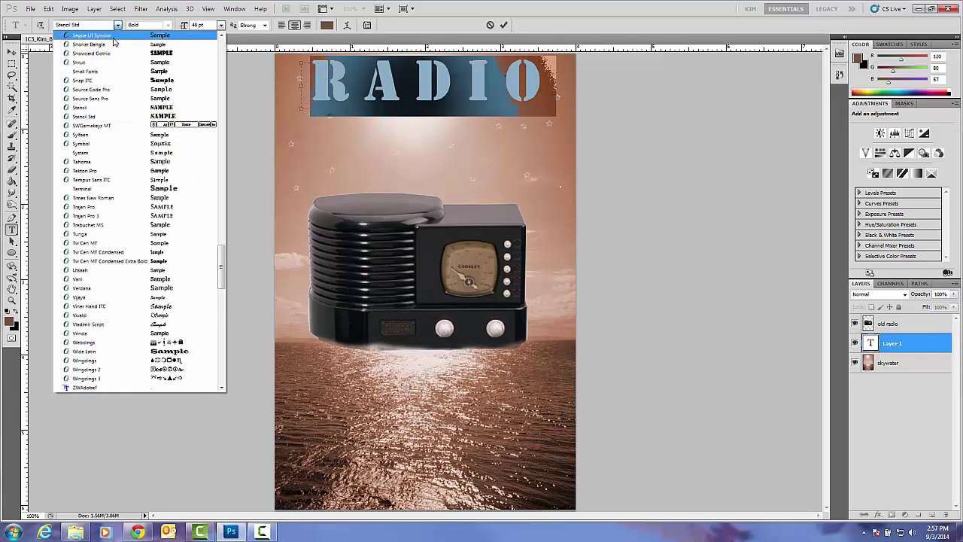
click(118, 54)
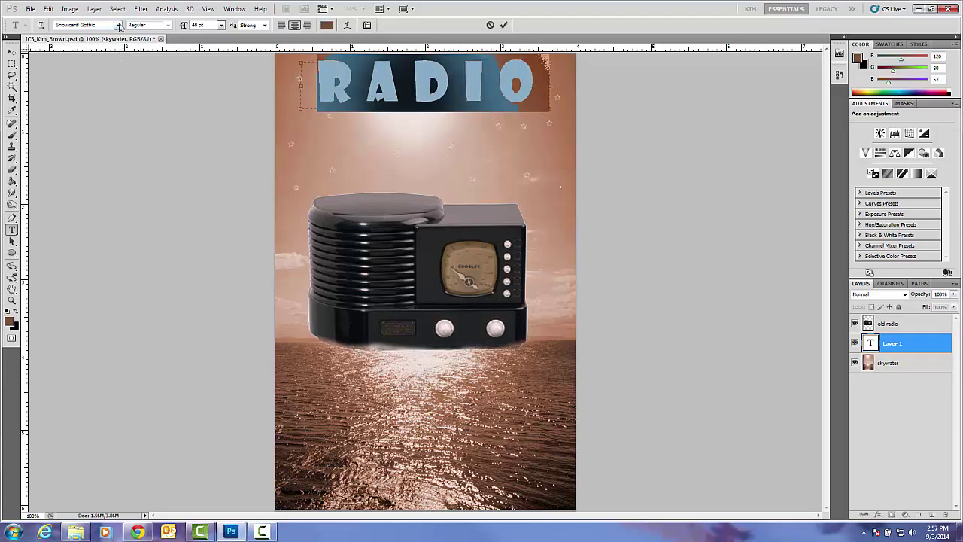
click(116, 25)
click(125, 62)
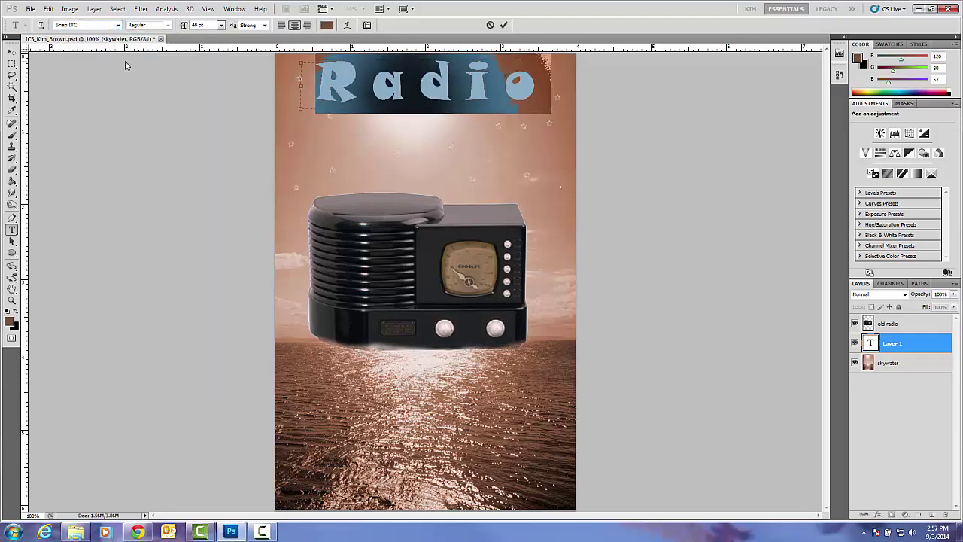
click(117, 25)
scroll(120, 60, up, 3)
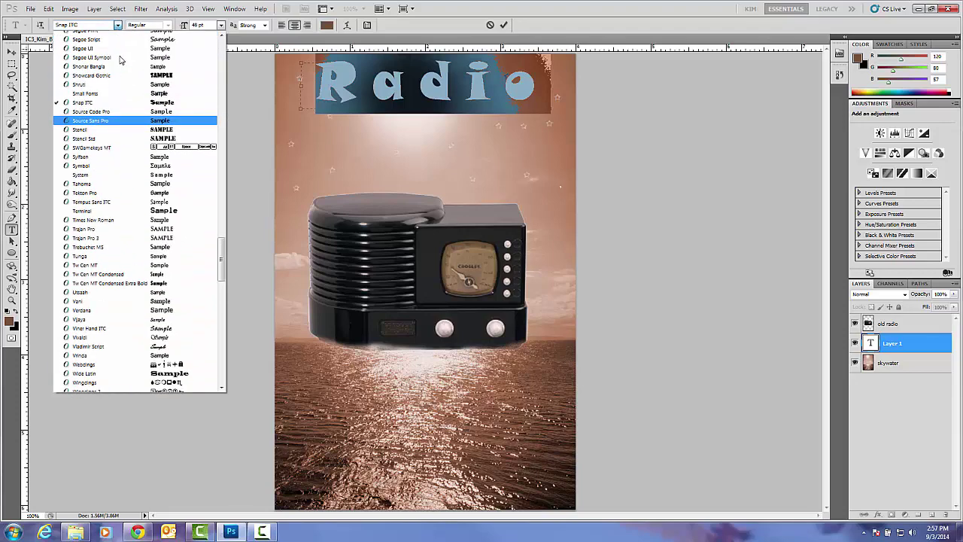
scroll(120, 60, up, 3)
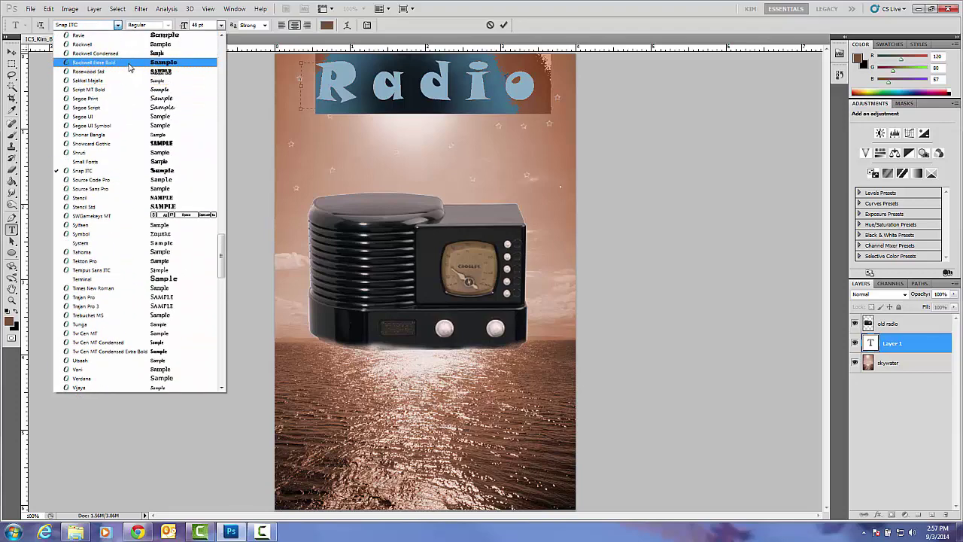
click(130, 65)
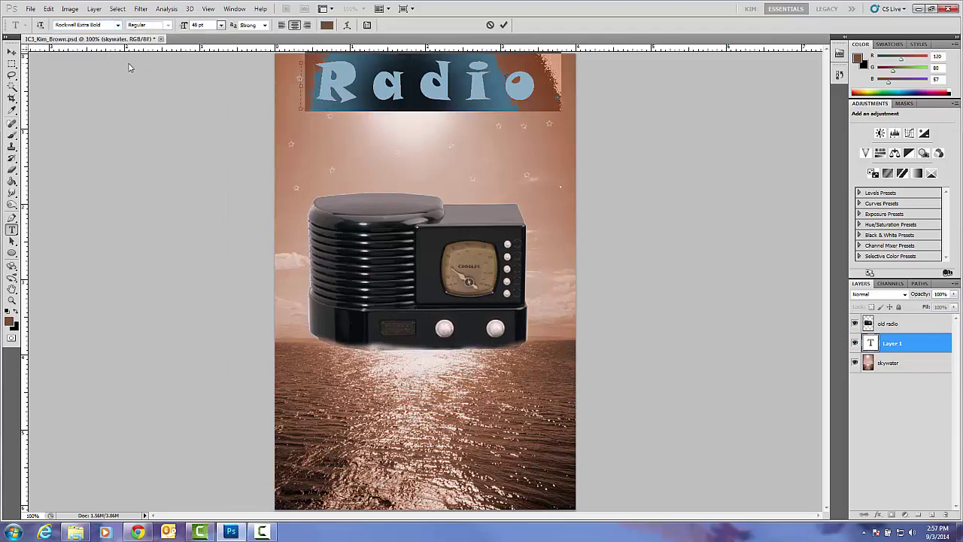
click(12, 54)
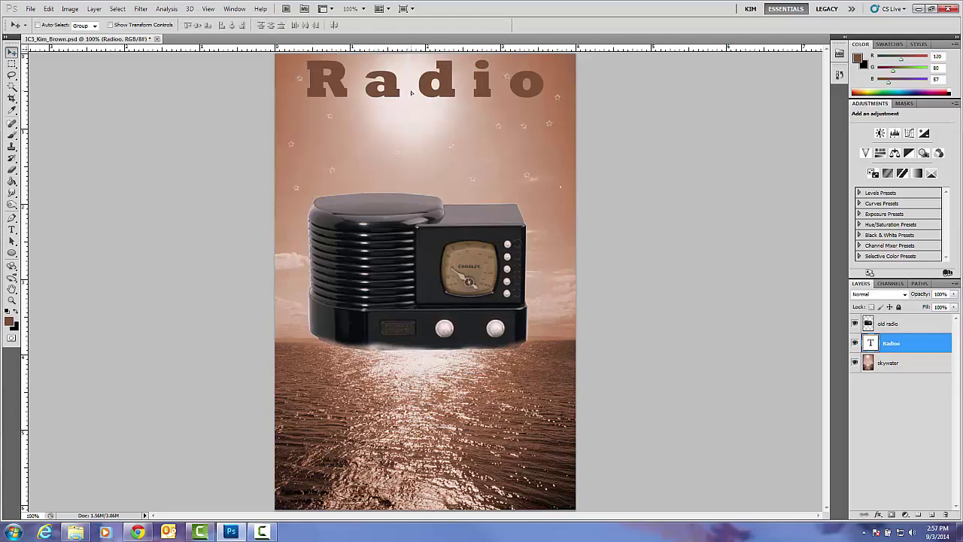
drag(411, 92, 413, 97)
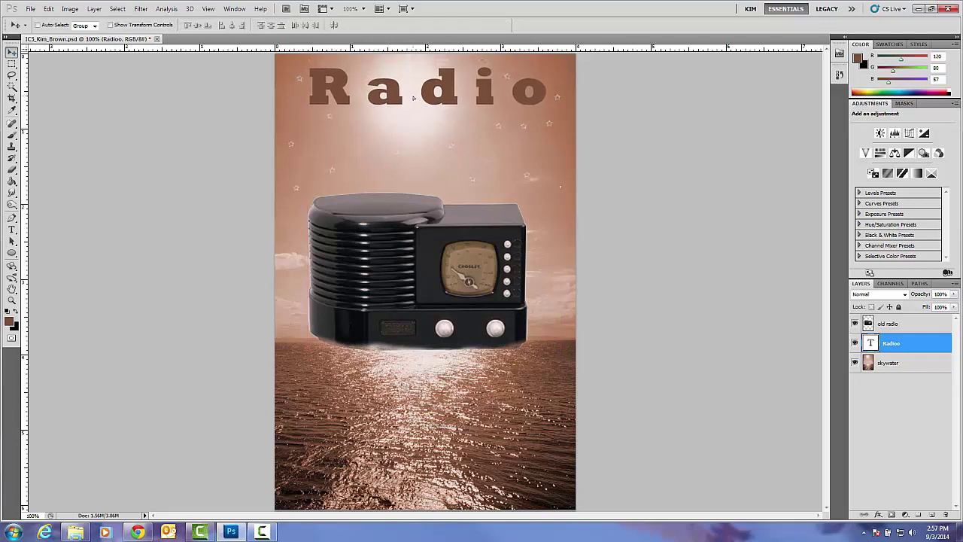
- Apply a Drop Shadow layer style with default settings to the Radio title
click(122, 10)
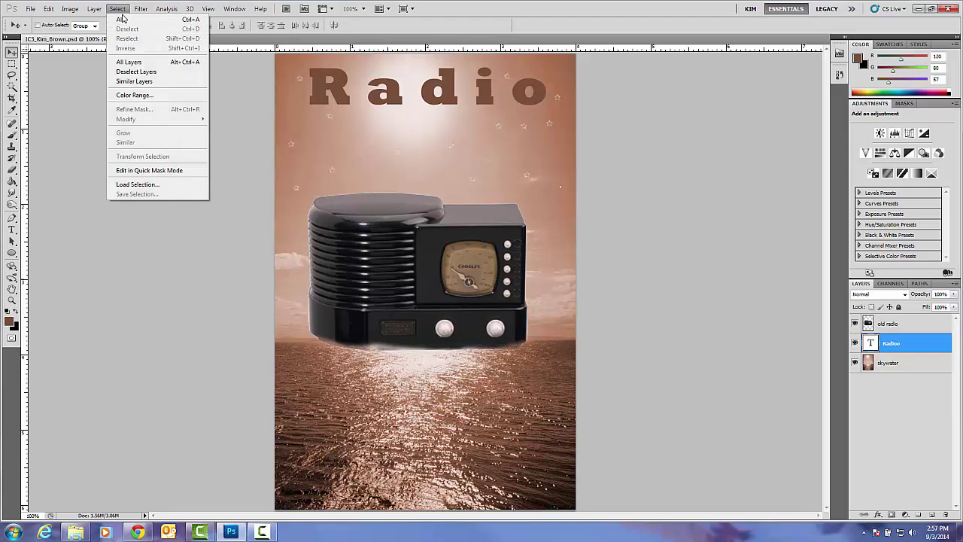
mouse_move(88, 10)
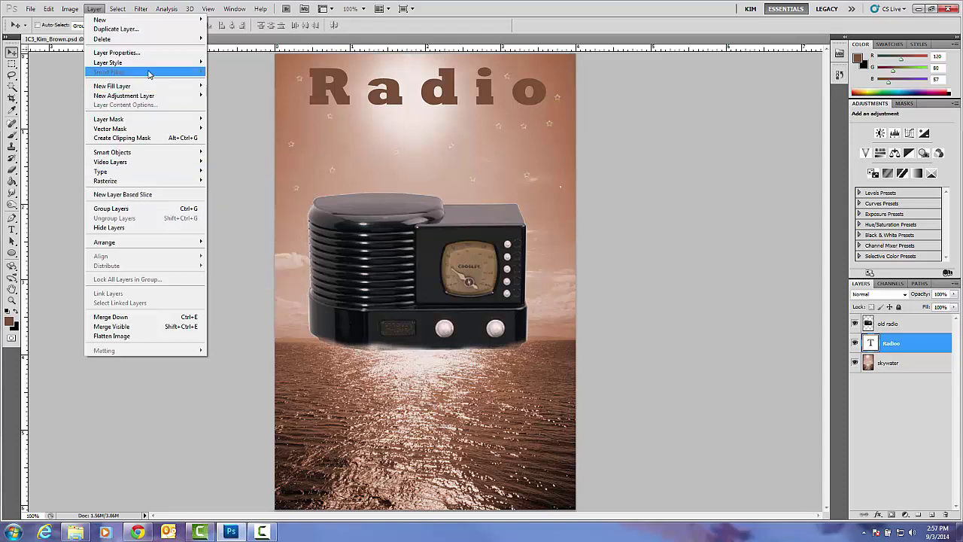
mouse_move(154, 68)
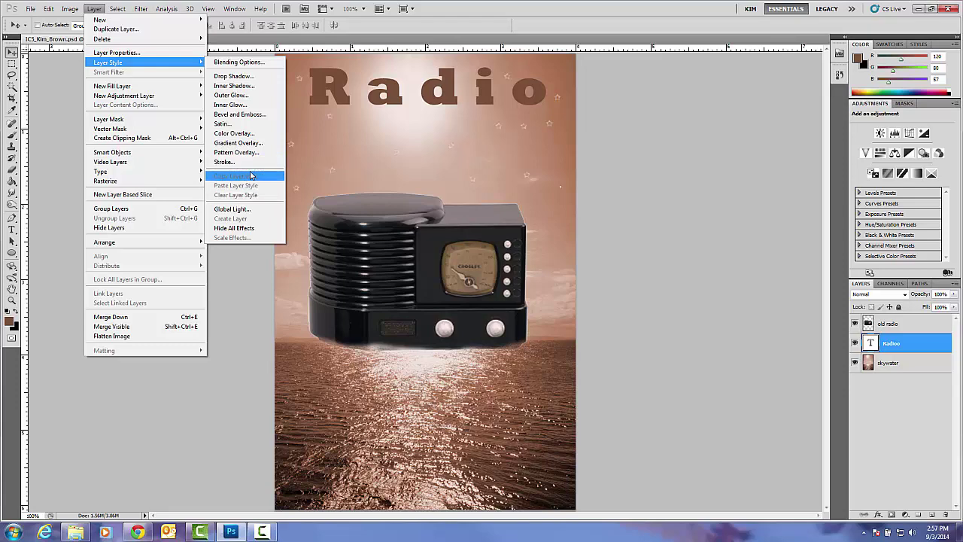
click(265, 76)
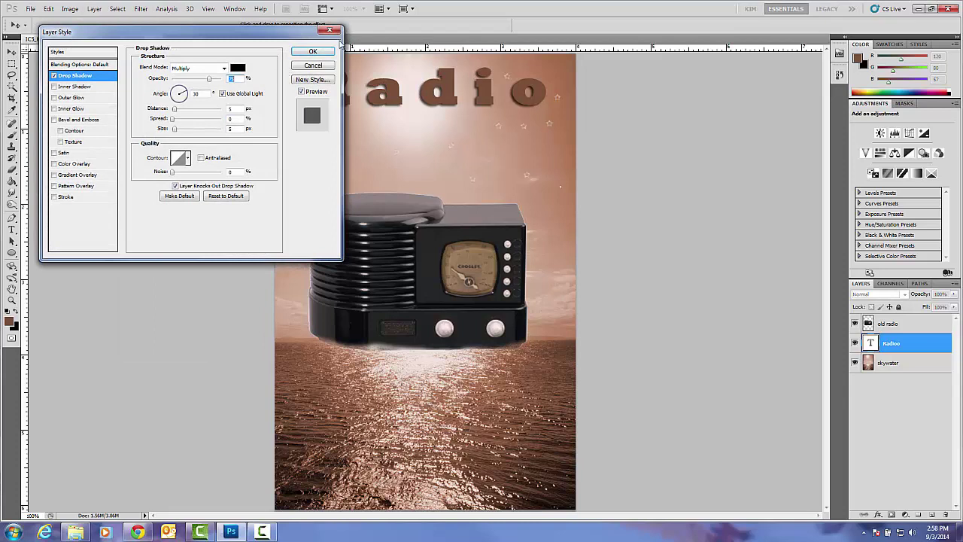
click(312, 52)
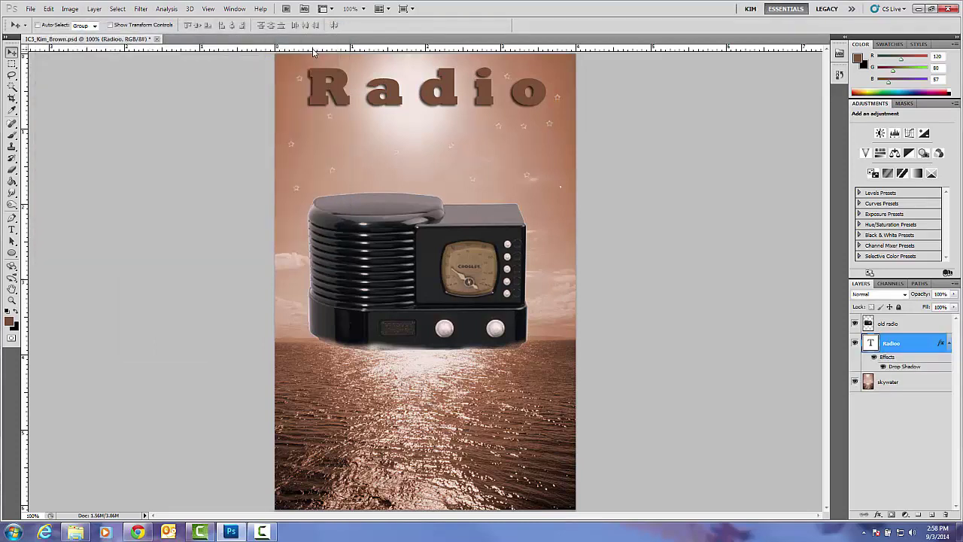
- Add a new empty layer above skywater and name it 'zoom Radio'
click(904, 388)
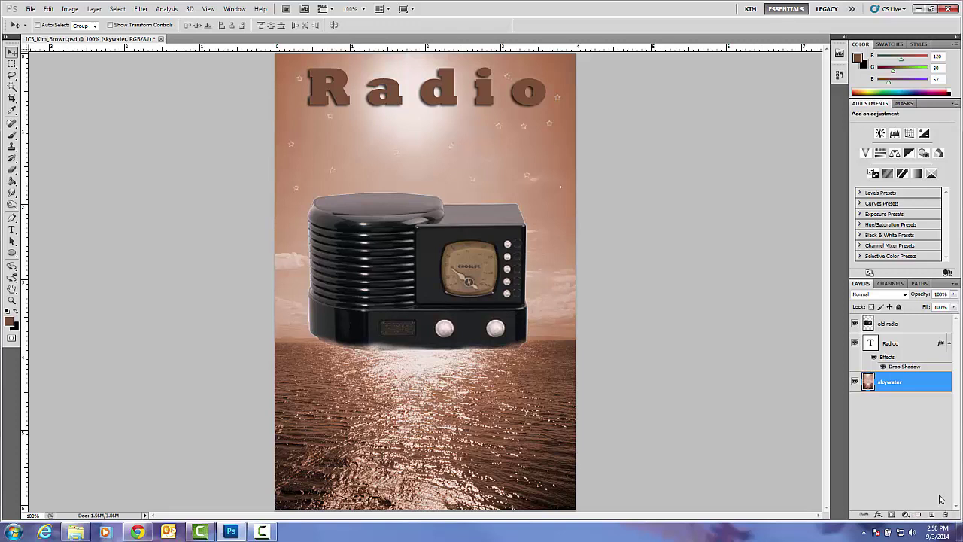
click(932, 515)
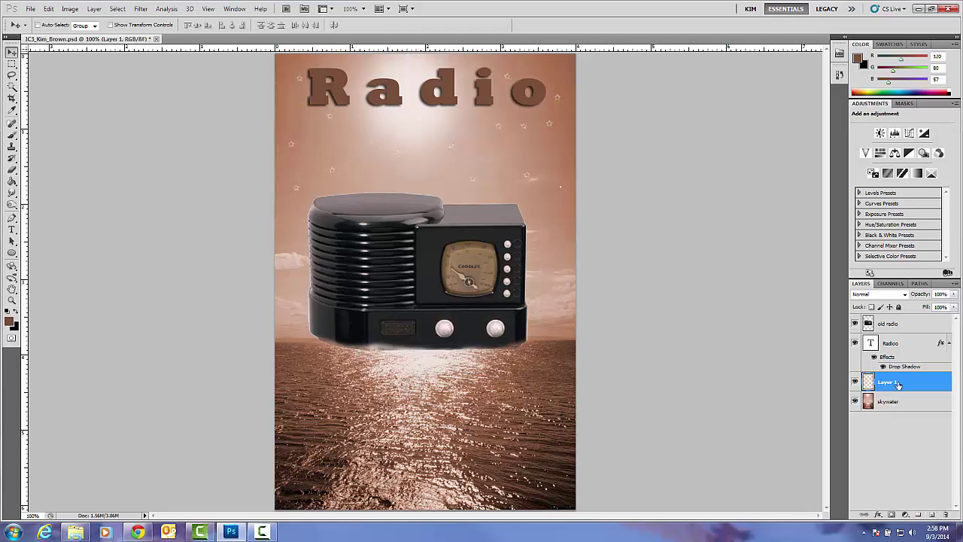
double_click(891, 383)
text(di)
text(oom Radi)
text(o)
- Commit the layer name and expand the Radio letter selection outward with Select > Modify > Expand
click(919, 391)
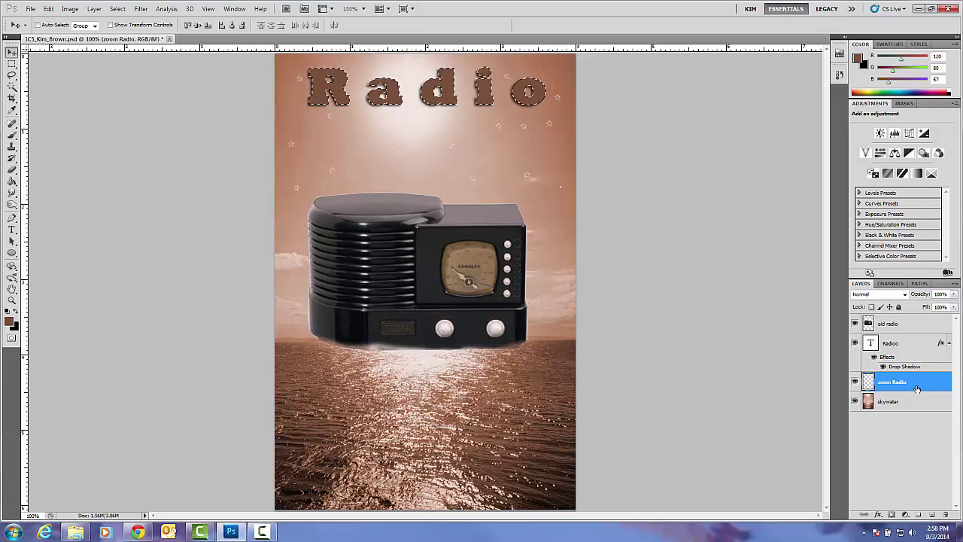
click(126, 11)
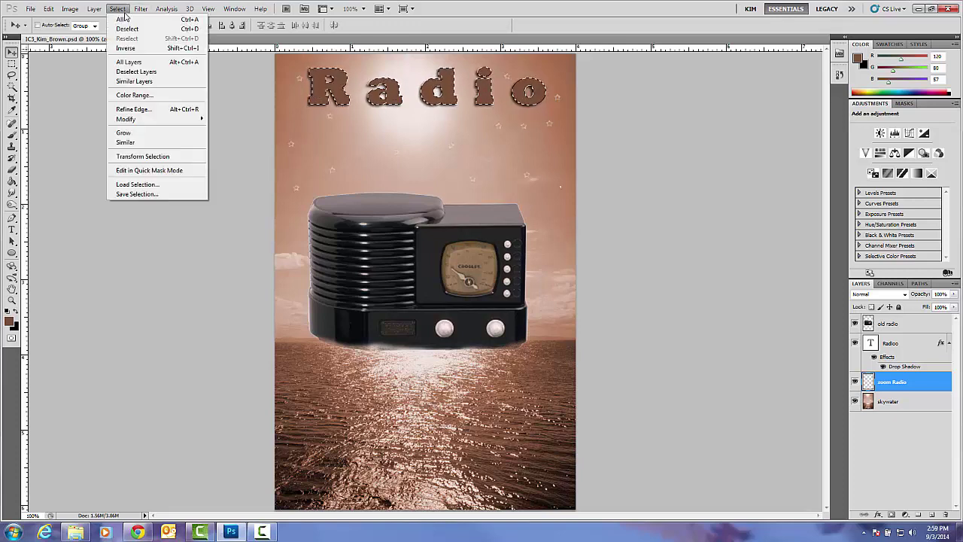
mouse_move(143, 119)
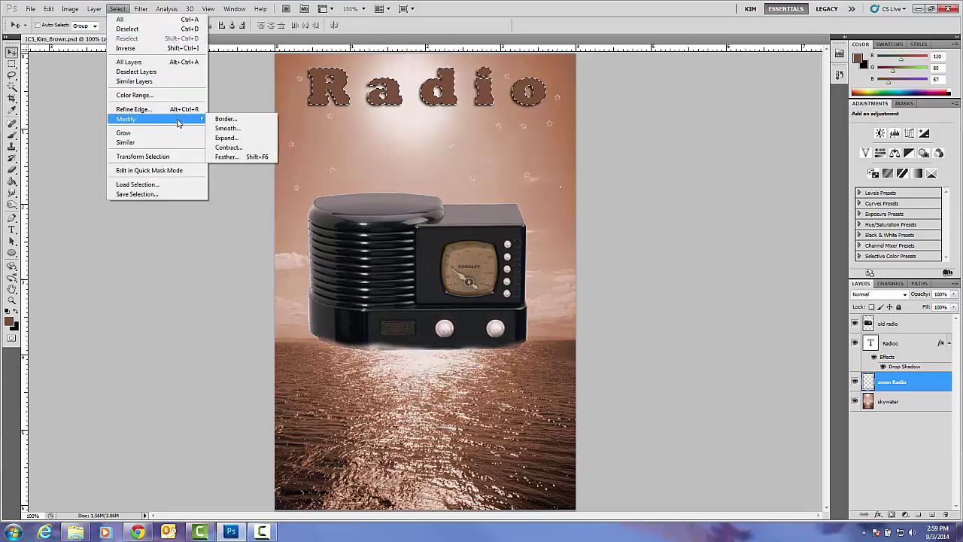
click(234, 138)
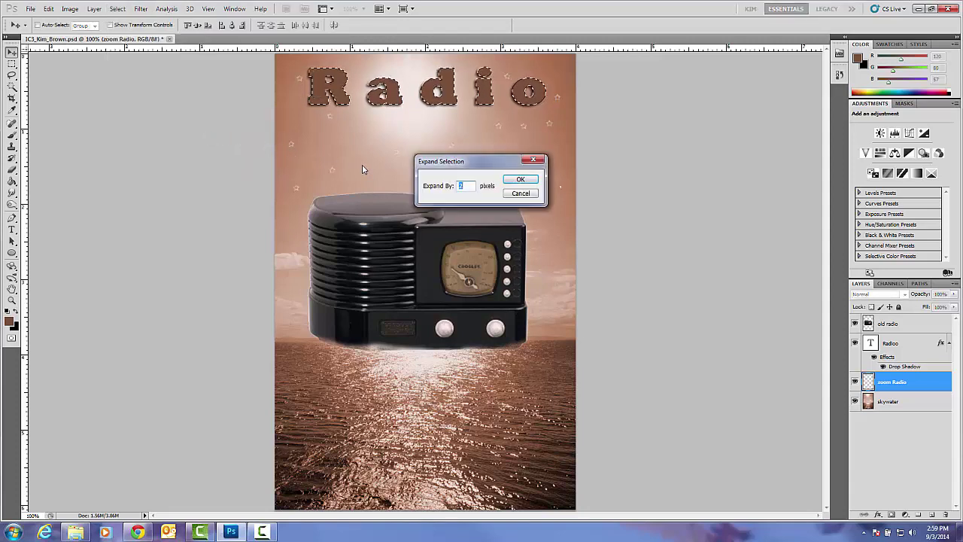
click(519, 180)
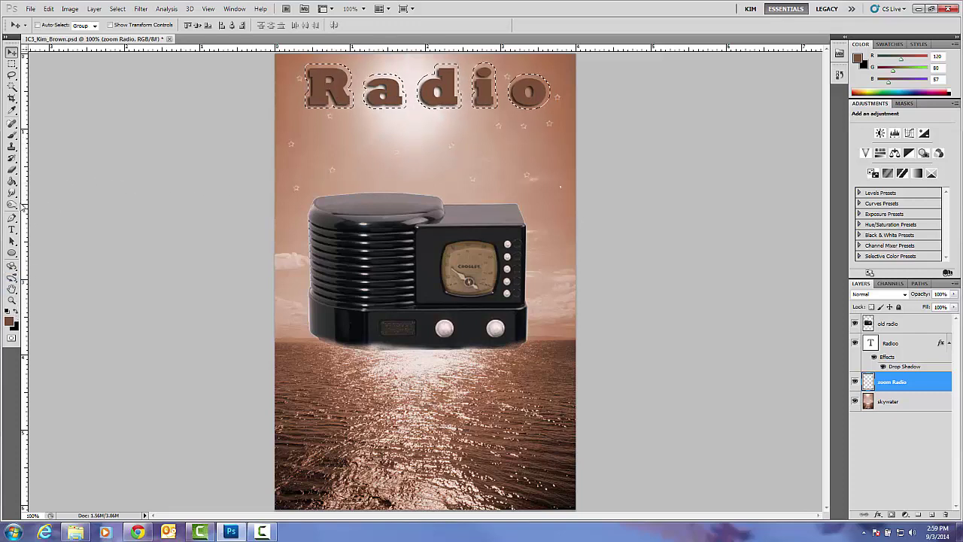
- Pick the Paint Bucket and set the foreground colour to a darker brown sampled from the image
click(12, 182)
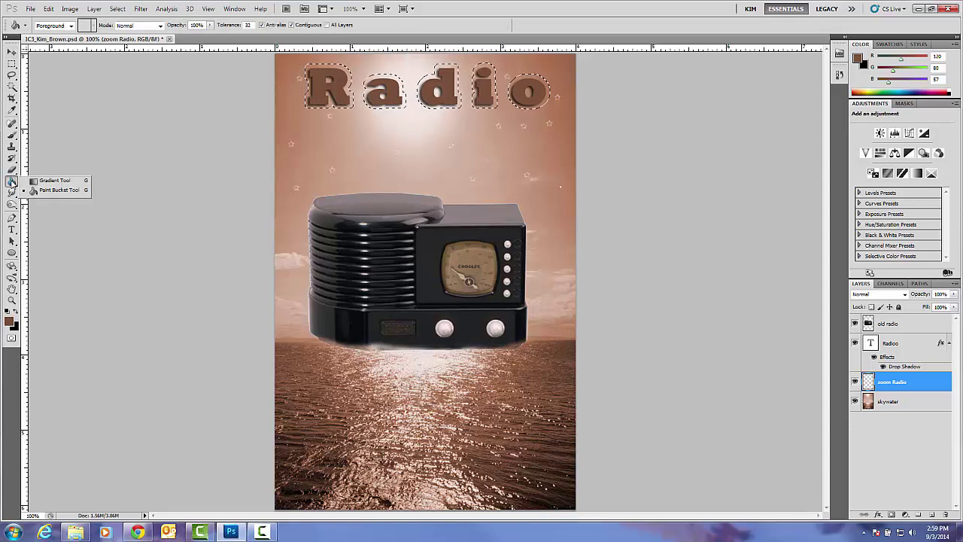
click(47, 189)
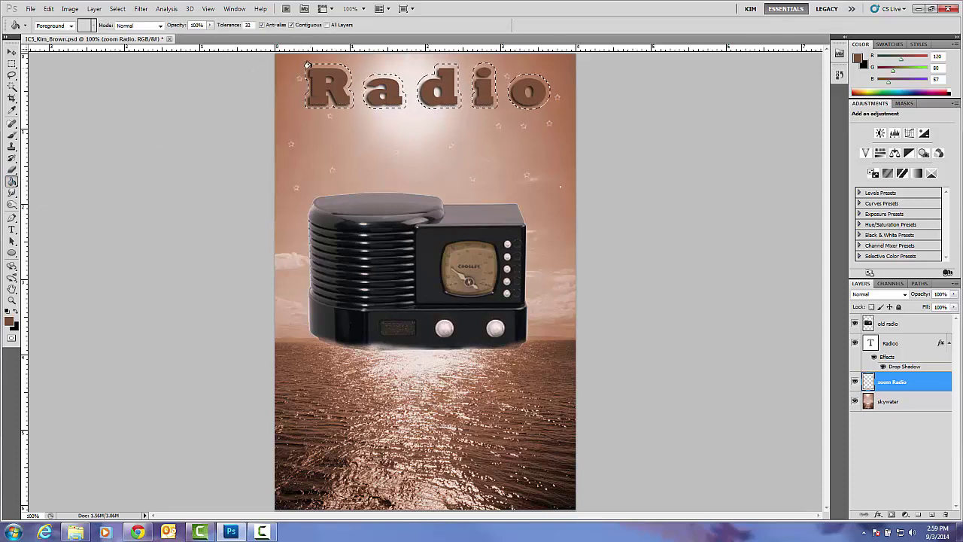
click(10, 321)
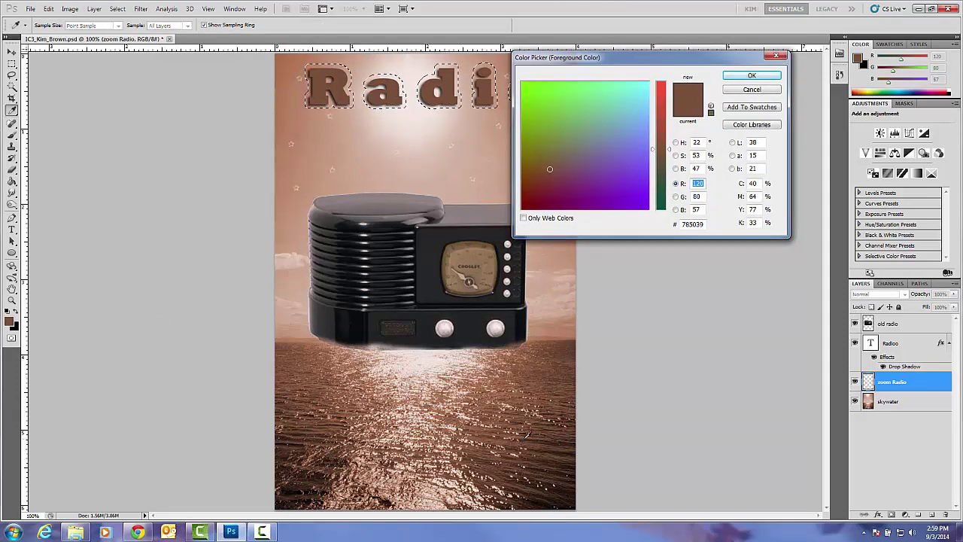
click(528, 435)
click(749, 76)
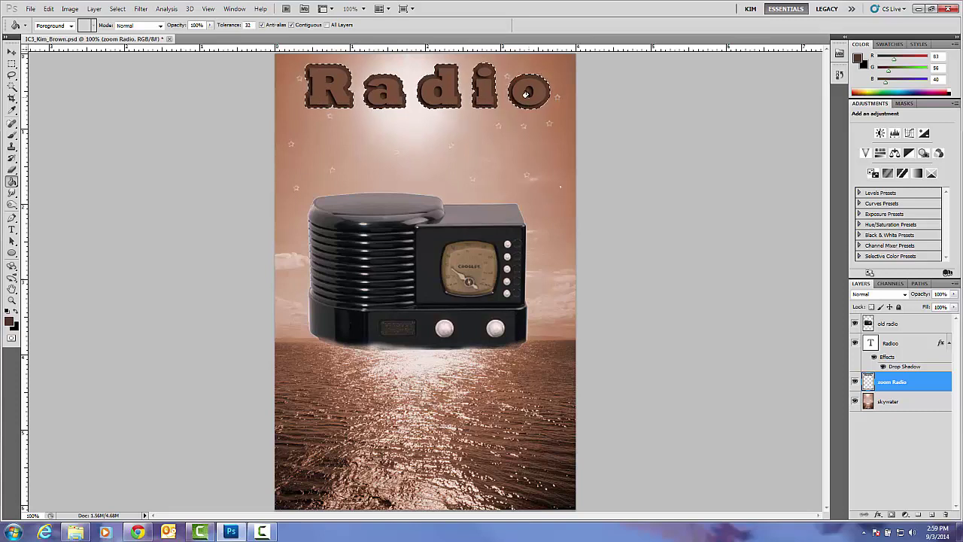
- Deselect and rename the Radioo text layer to Radio
key(ctrl+d)
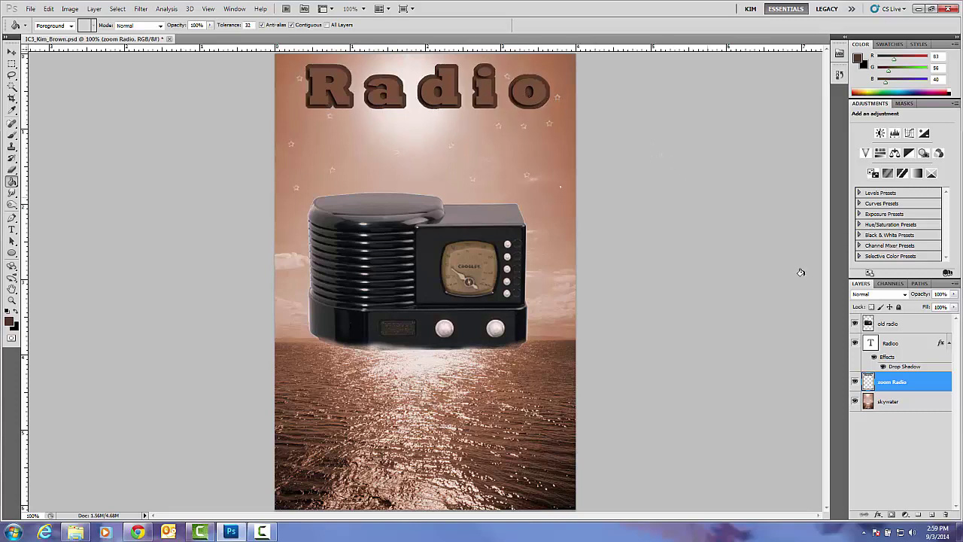
double_click(892, 344)
click(898, 343)
key(BackSpace)
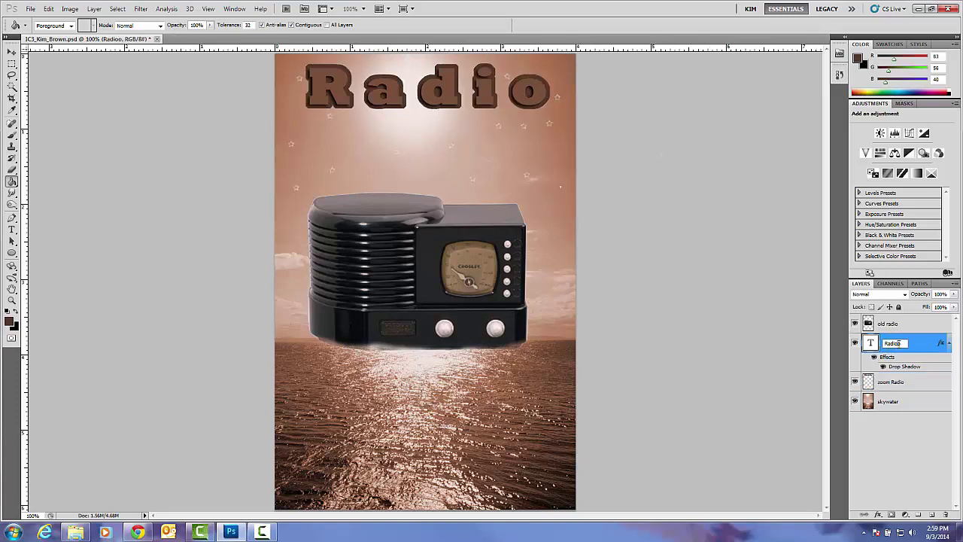
key(Return)
- Add Noise at 400% to the zoom Radio layer
click(903, 381)
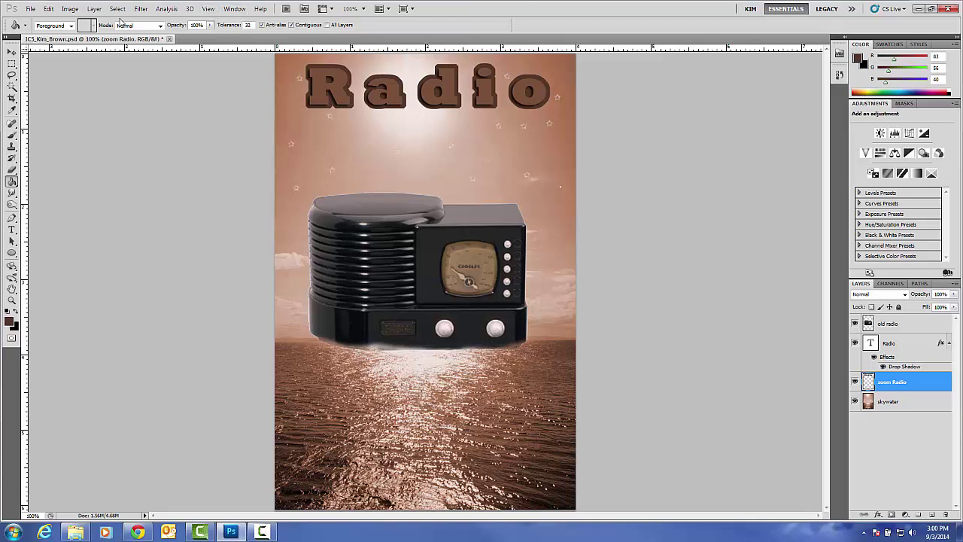
click(140, 9)
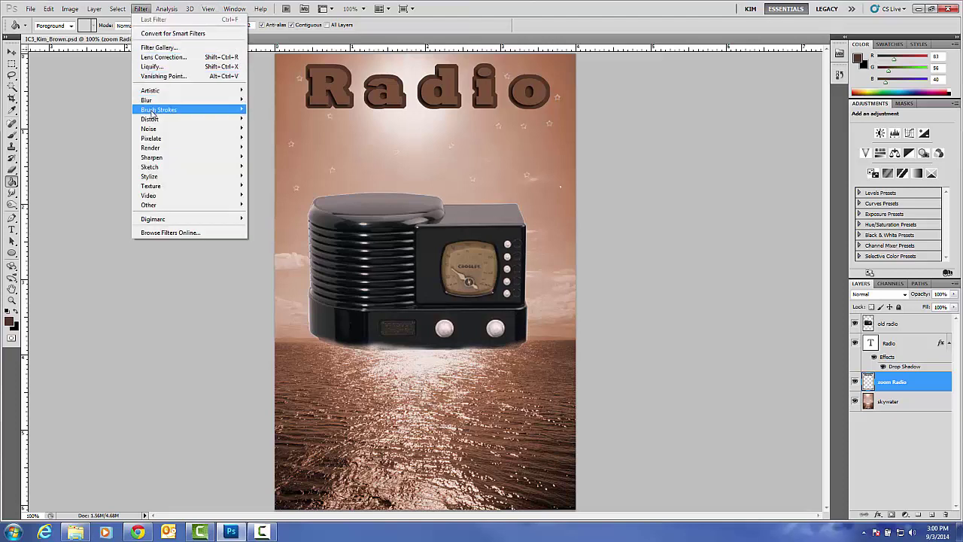
mouse_move(235, 138)
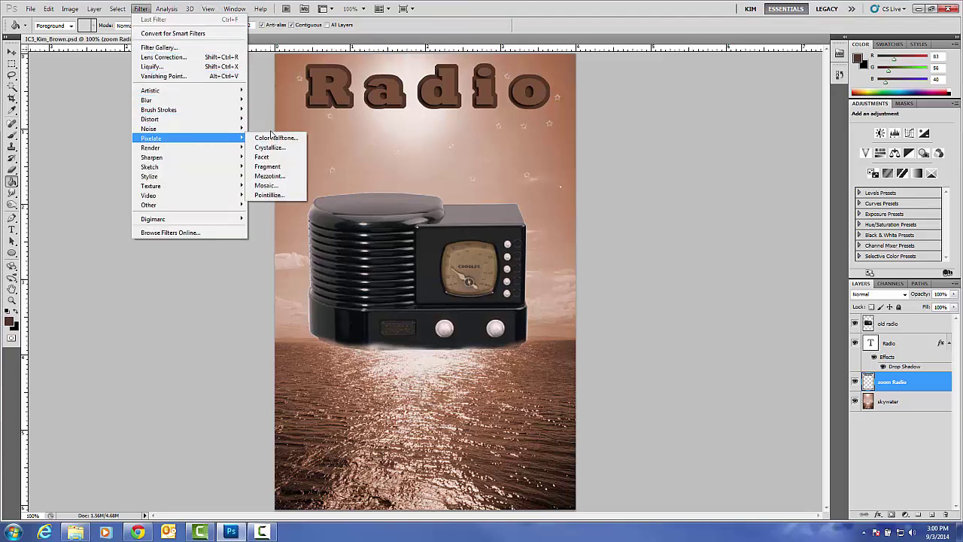
click(262, 129)
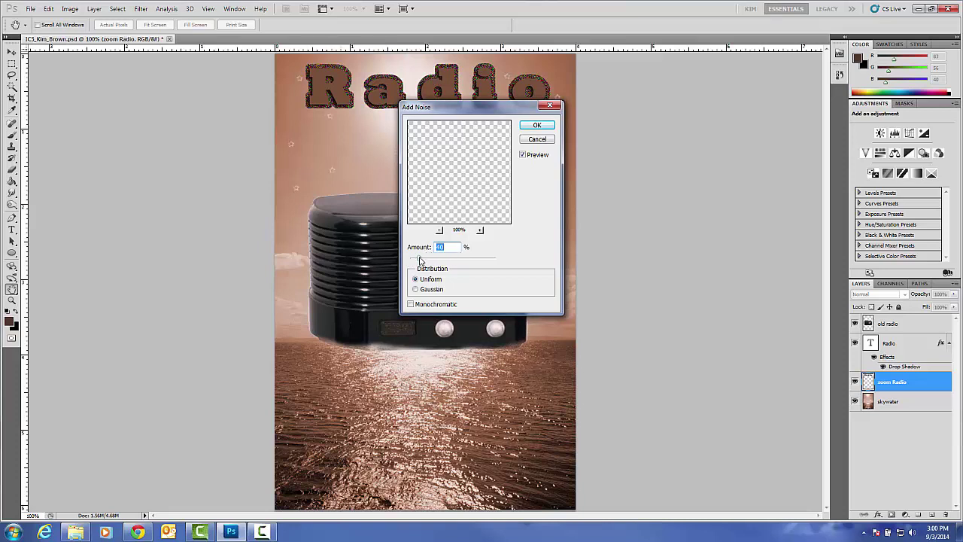
drag(419, 259, 502, 272)
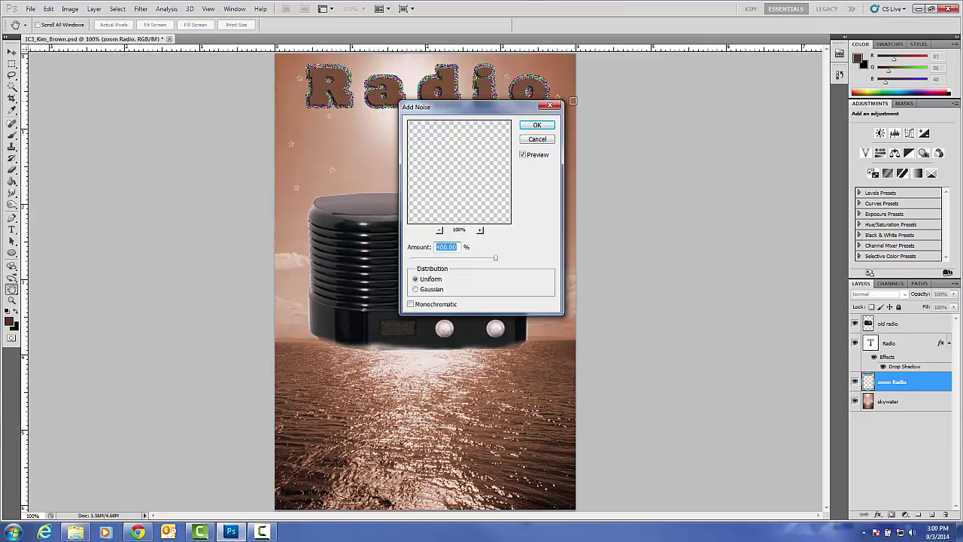
click(551, 124)
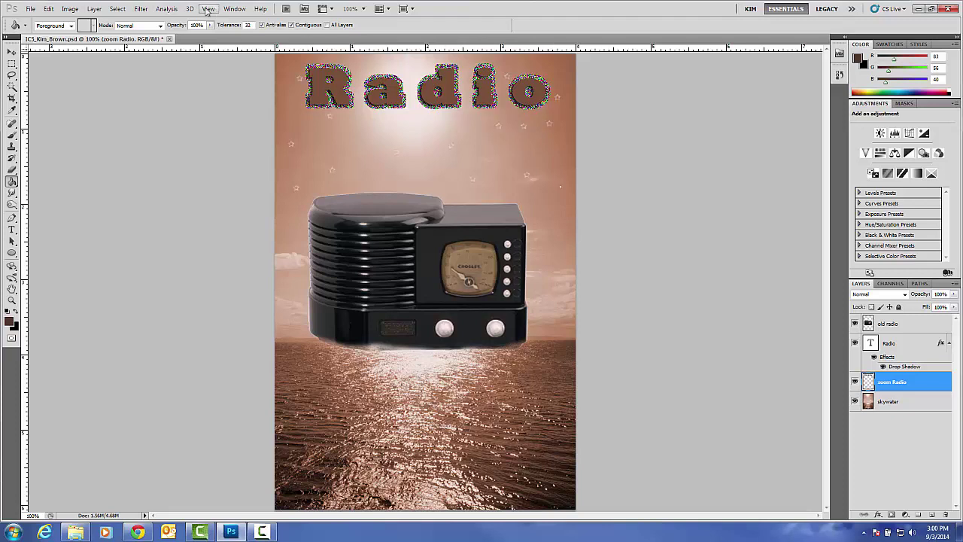
- Apply a Radial Blur with amount 100, Zoom method and Best quality
click(140, 9)
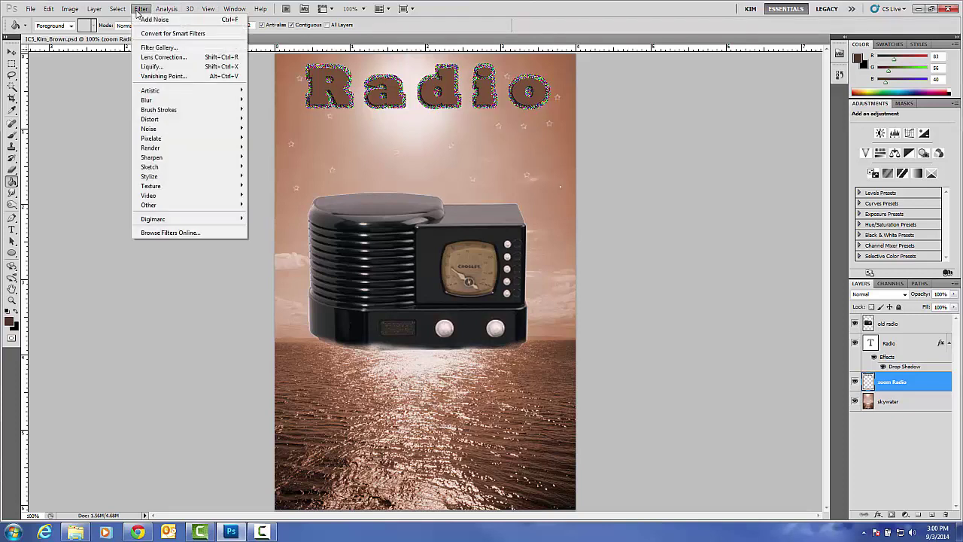
mouse_move(146, 100)
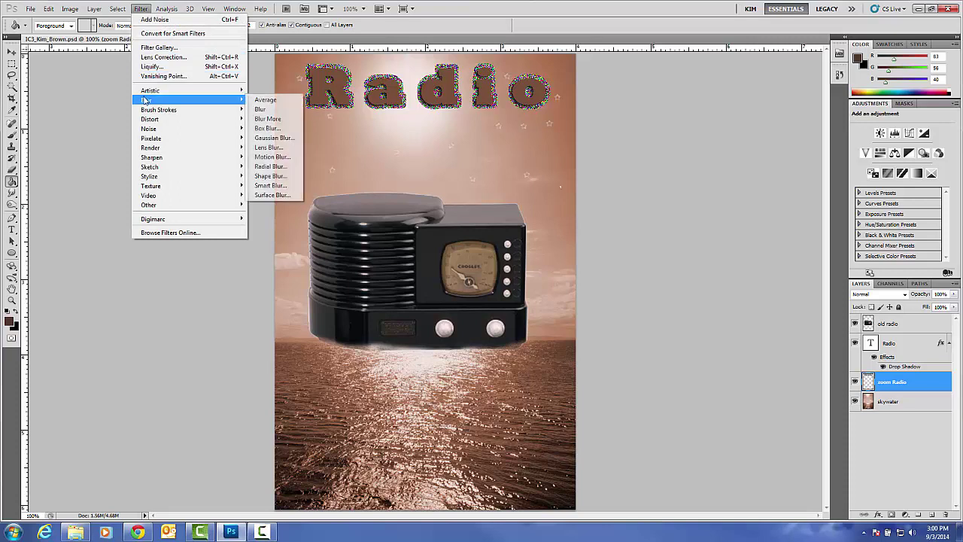
mouse_move(238, 111)
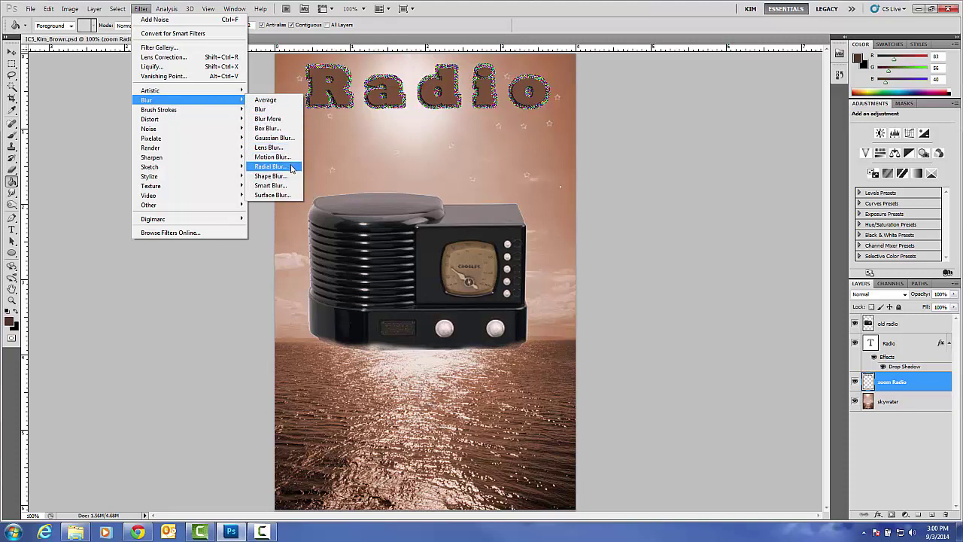
click(291, 166)
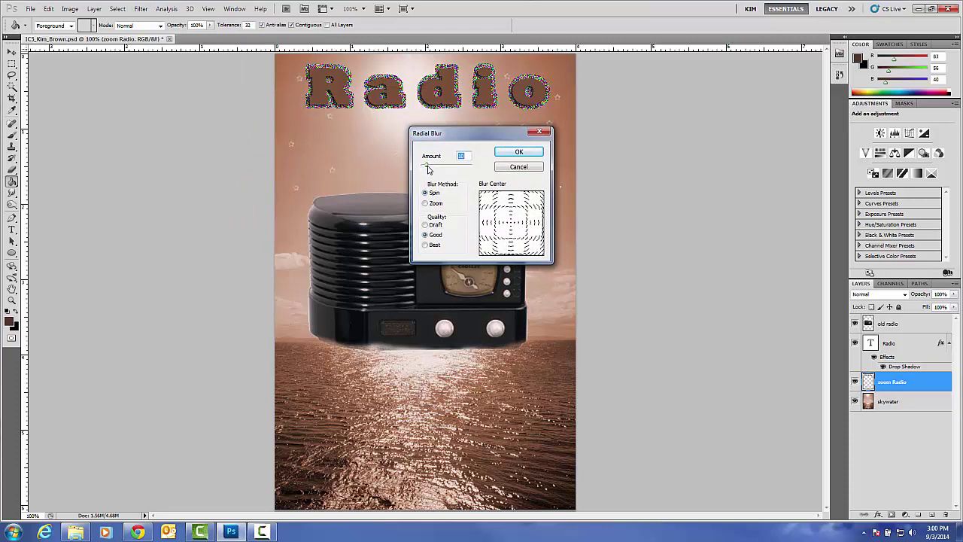
drag(427, 169, 484, 175)
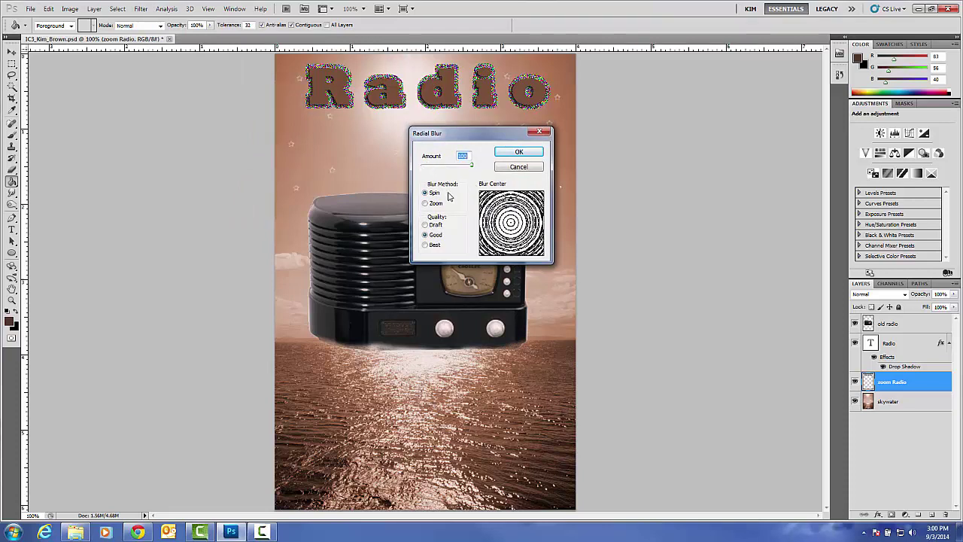
click(426, 204)
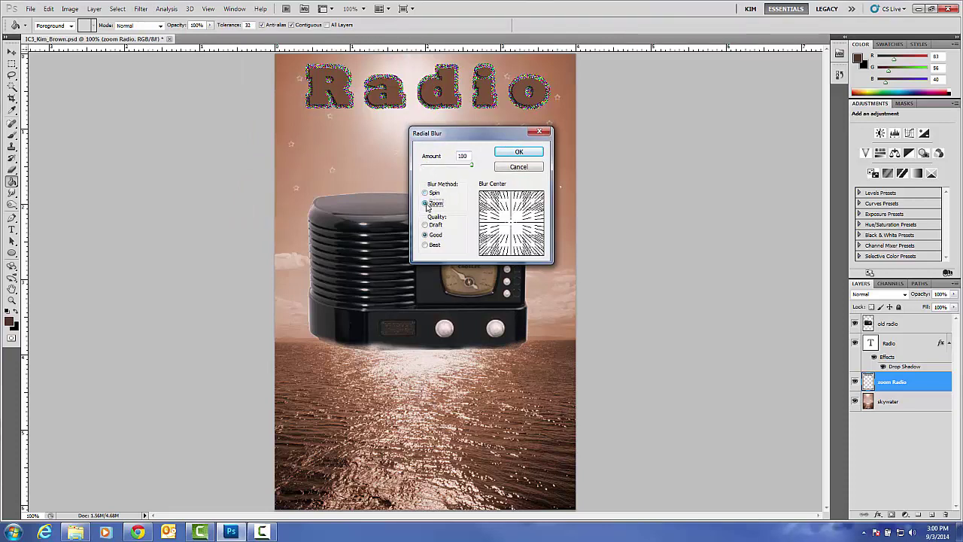
click(425, 245)
click(530, 154)
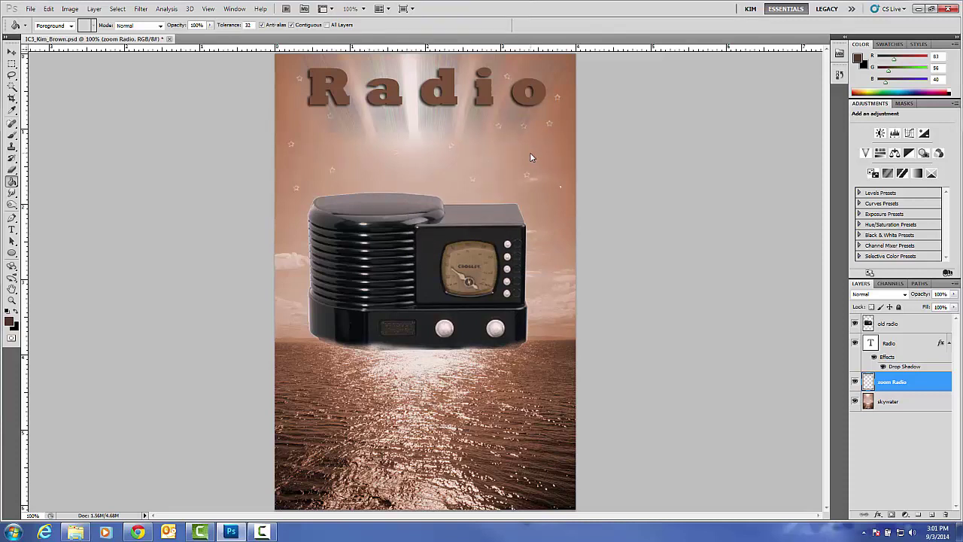
- Type 'Rising to New Heights' in an 18 pt text box below the Radio title
click(906, 343)
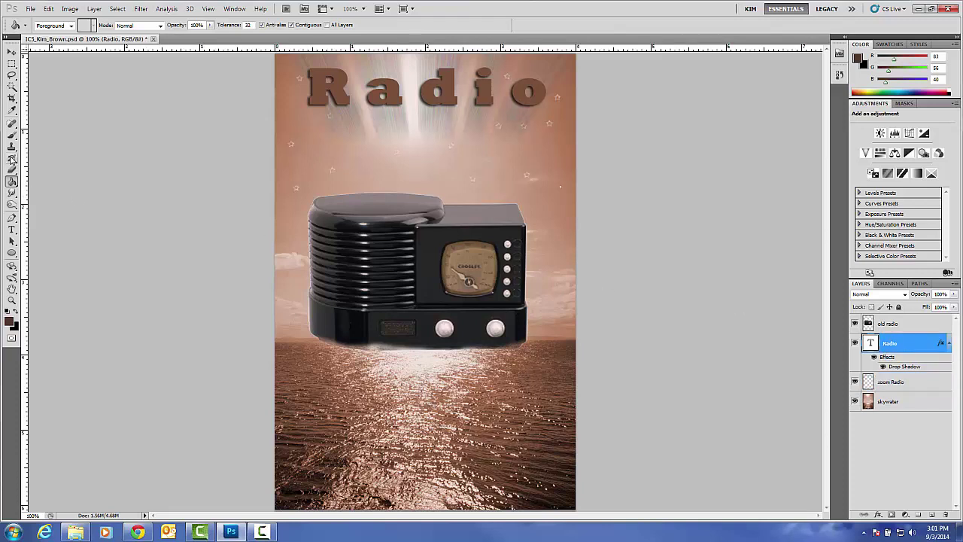
click(10, 228)
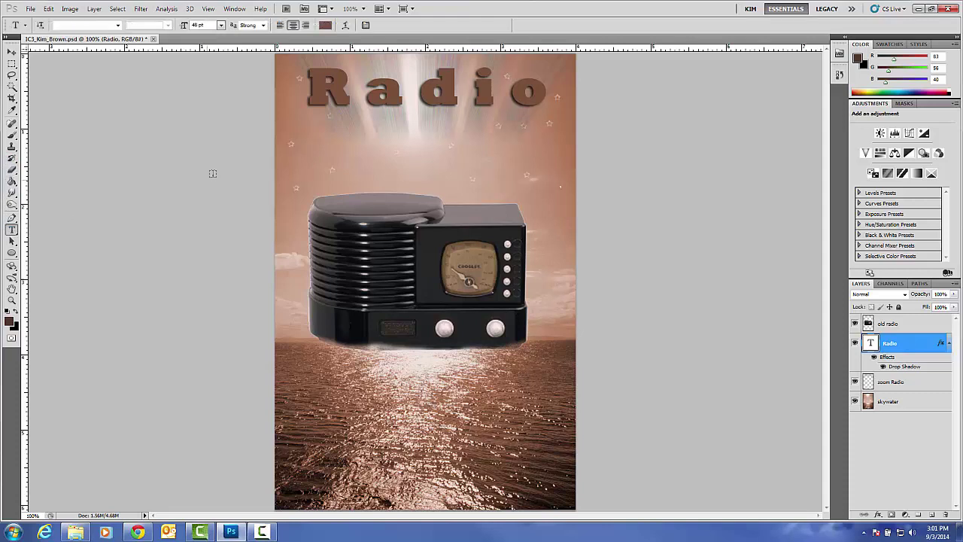
drag(280, 141, 570, 185)
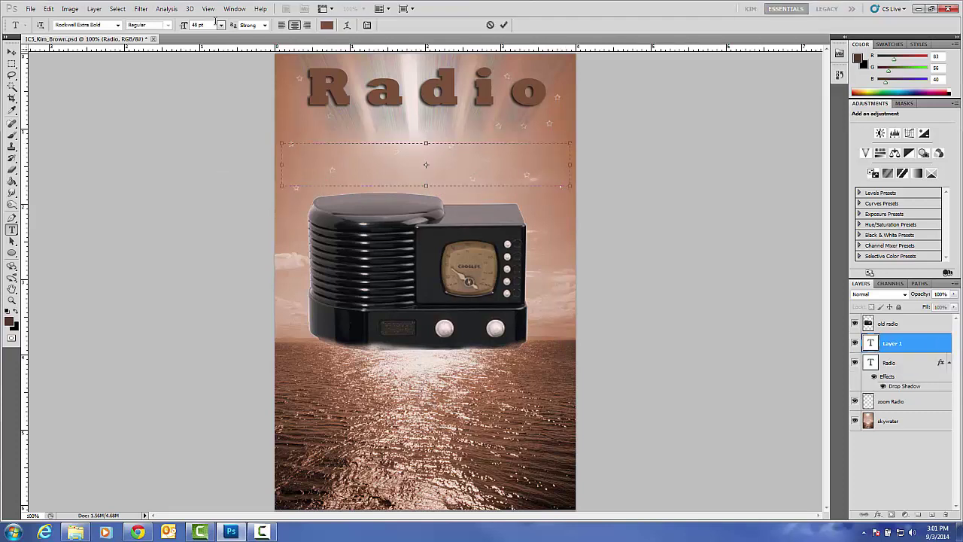
click(221, 25)
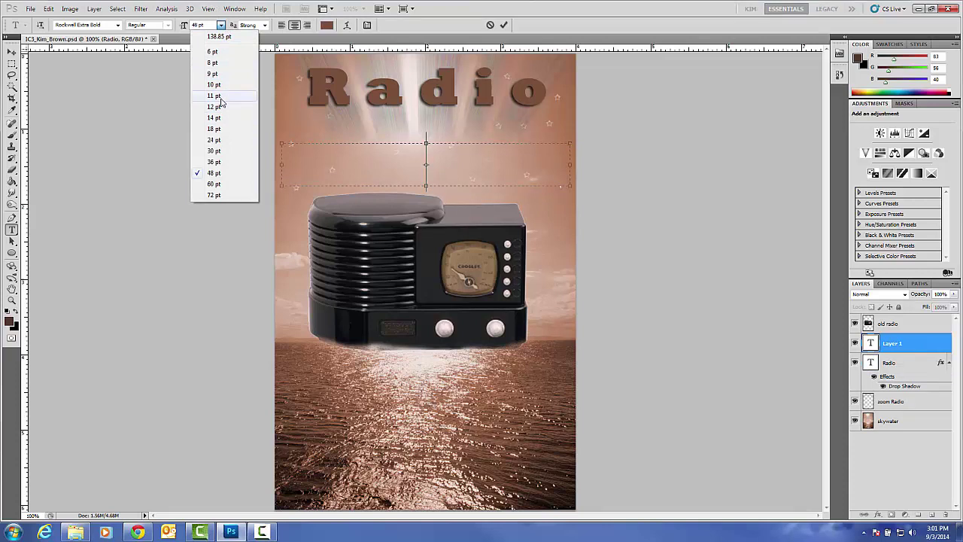
click(215, 129)
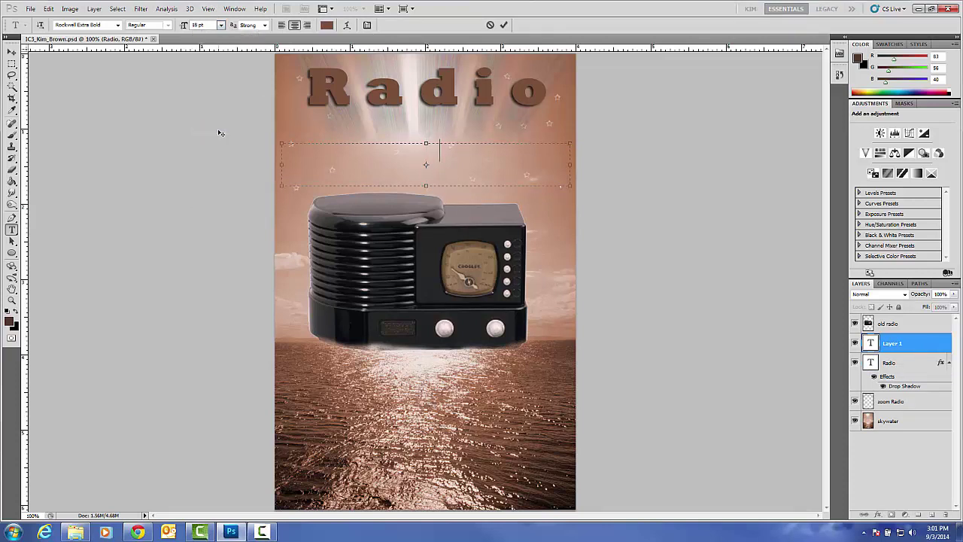
text(Rising to New)
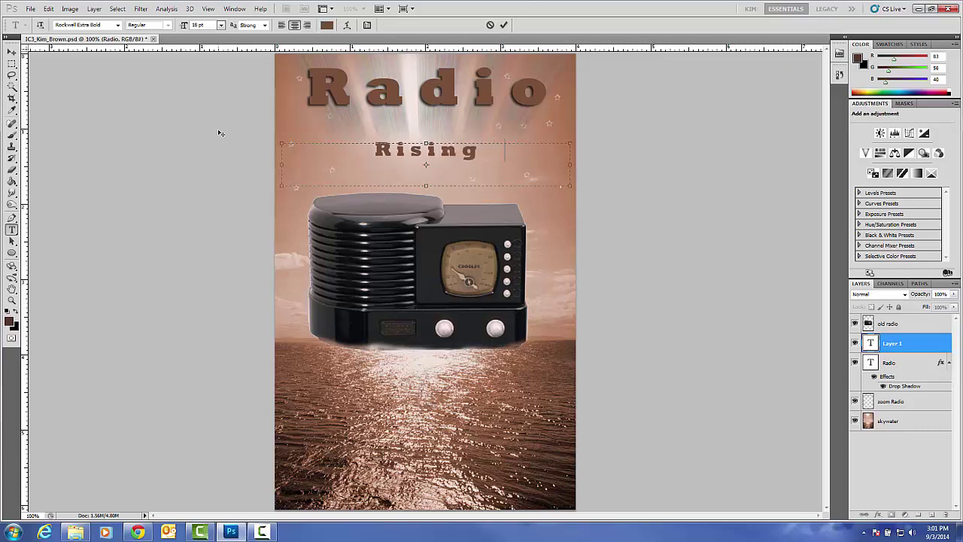
text( Heights)
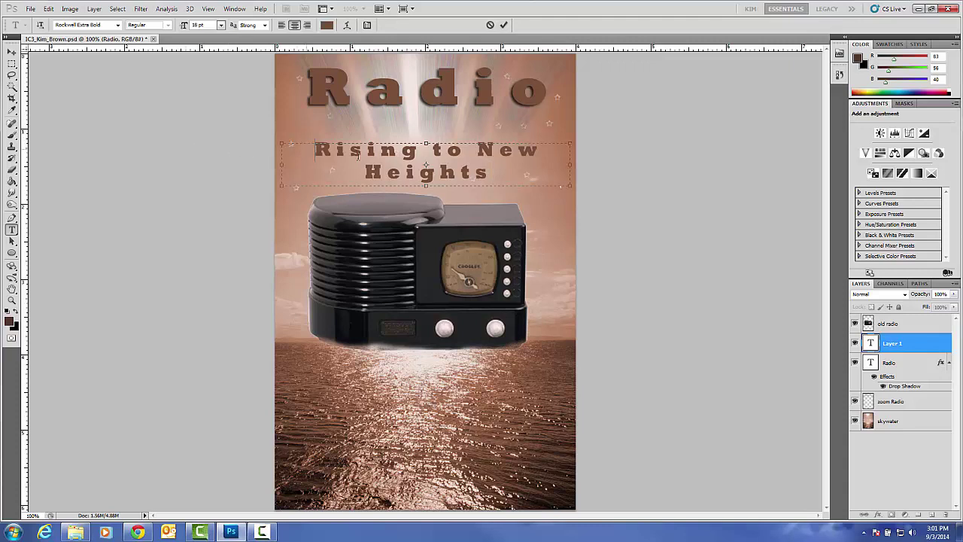
drag(315, 150, 504, 183)
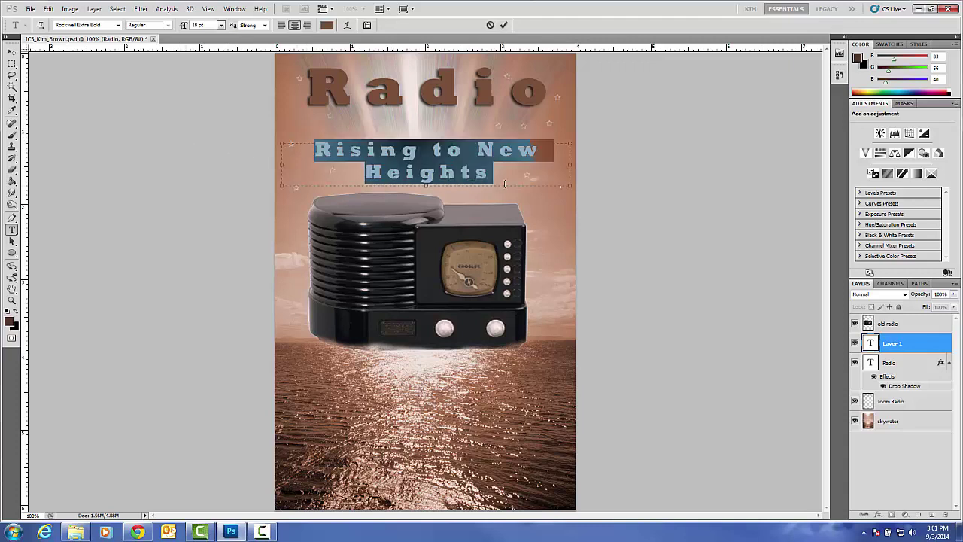
- Set the subtitle's tracking to 0 and horizontal scale to 117%, then commit and nudge it lower
click(238, 11)
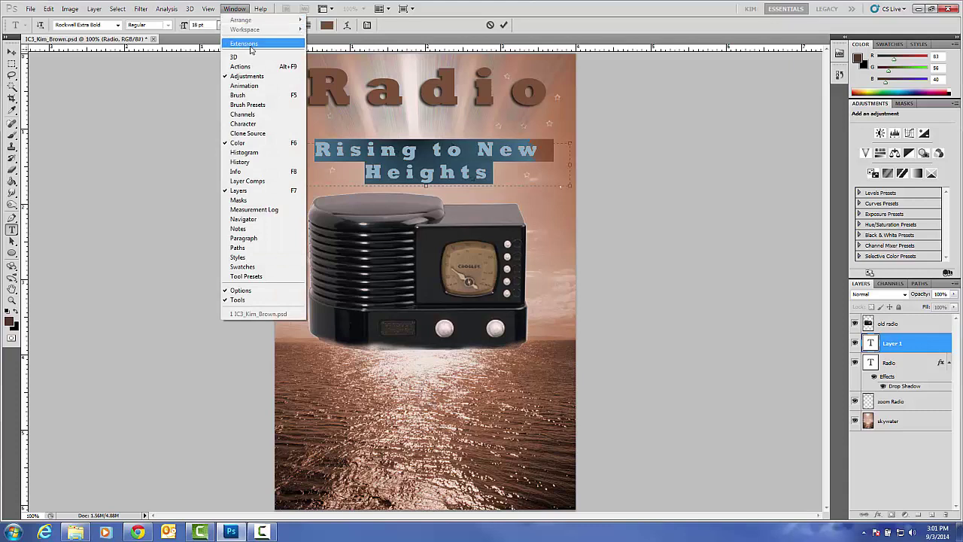
click(243, 124)
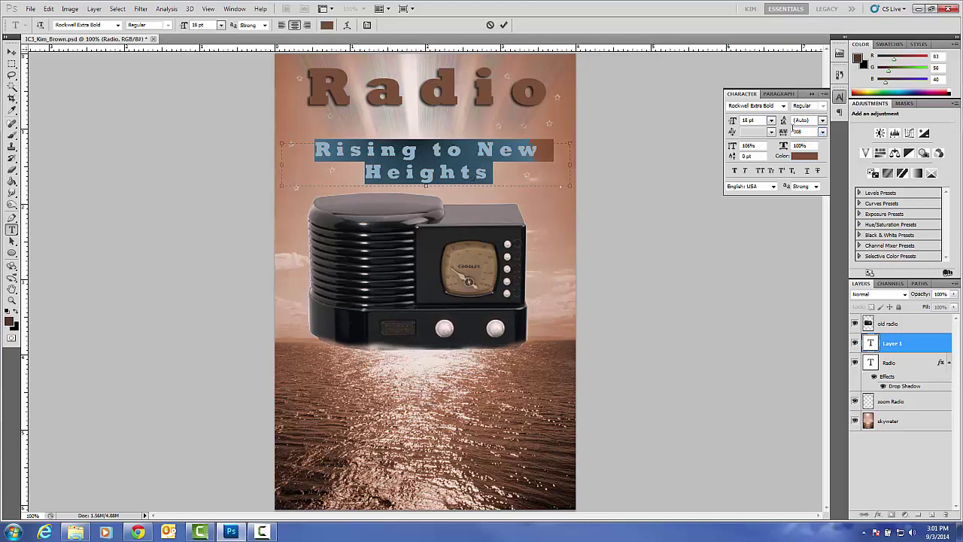
drag(783, 133, 779, 132)
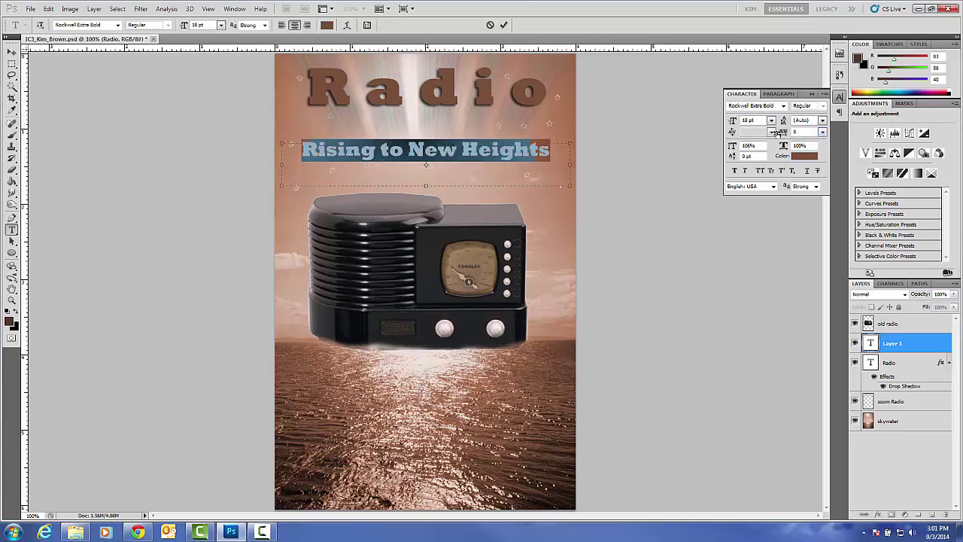
click(822, 132)
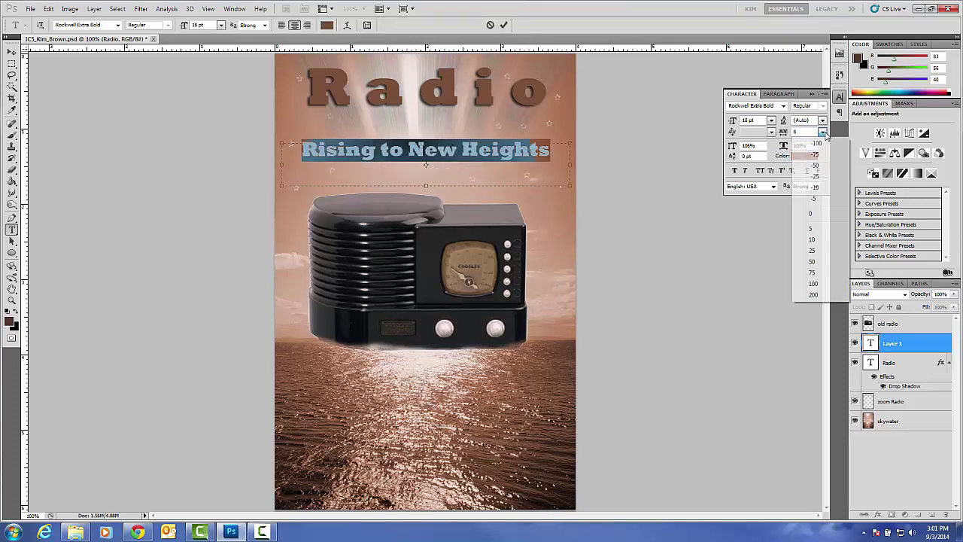
click(814, 214)
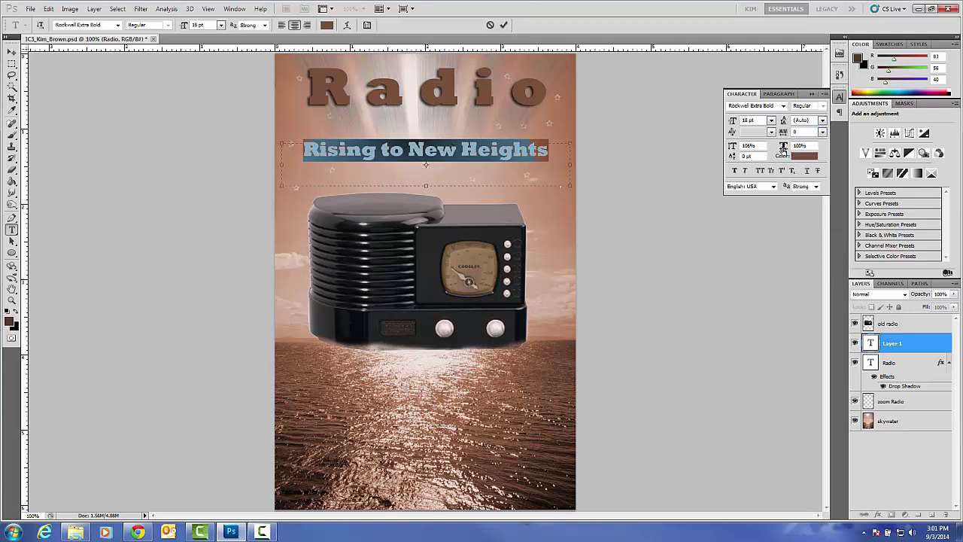
drag(783, 150, 791, 151)
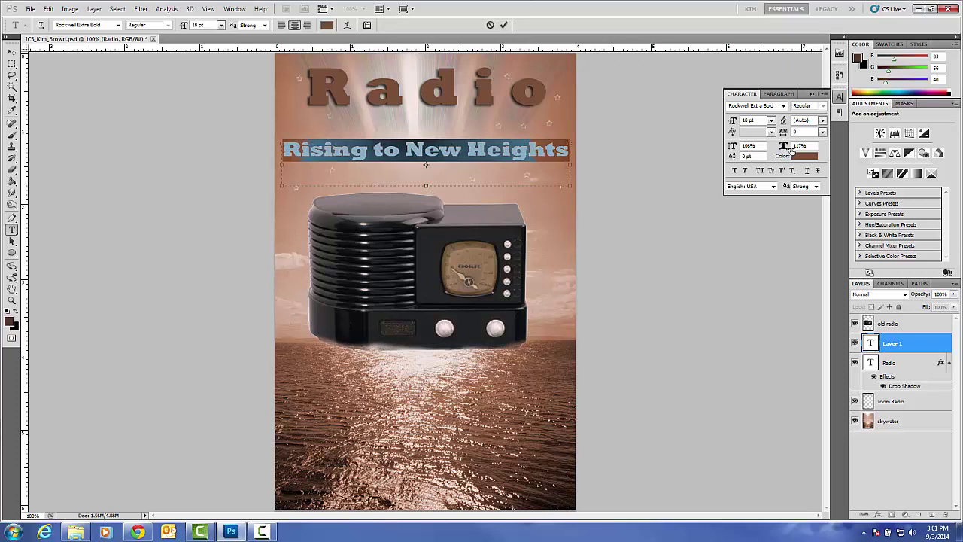
click(14, 53)
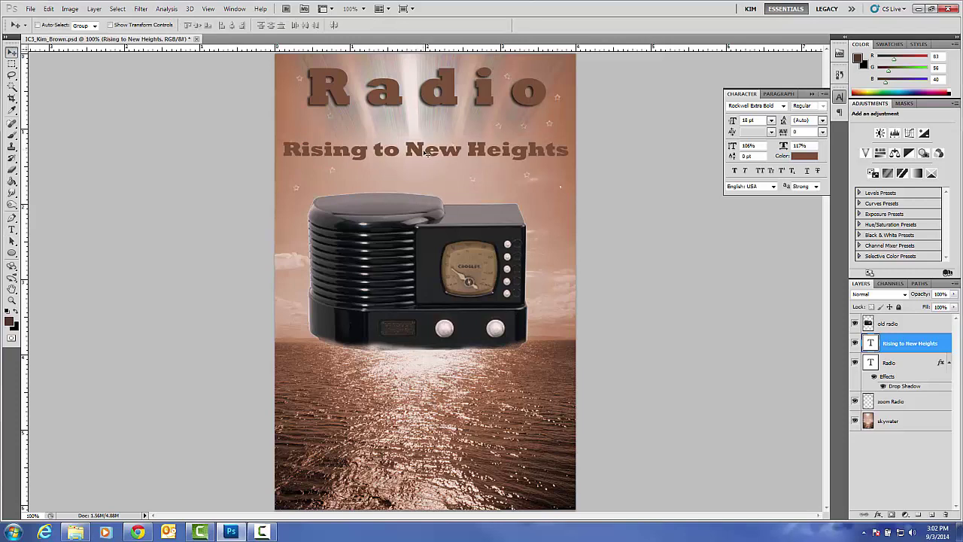
drag(424, 153, 425, 159)
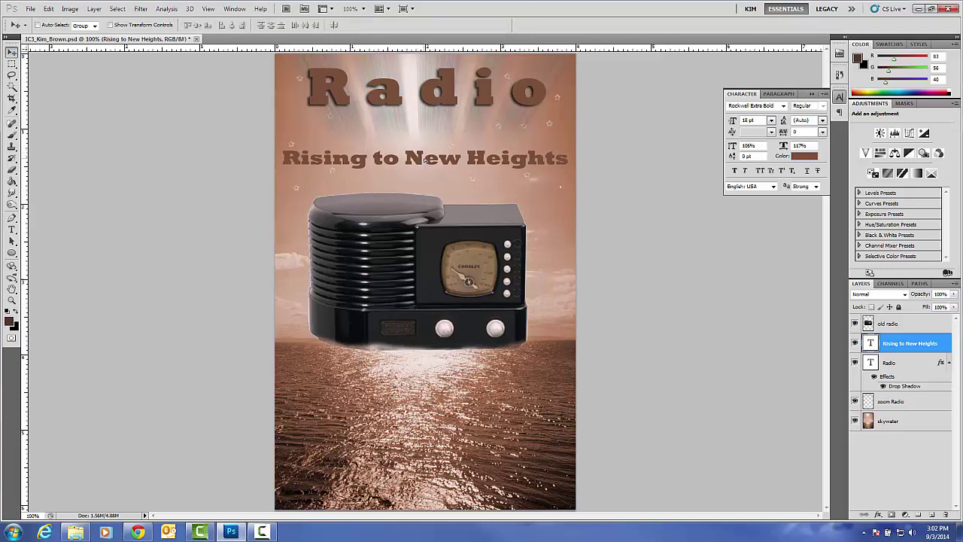
- Apply a Drop Shadow layer style to the 'Rising to New Heights' subtitle
click(103, 10)
mouse_move(119, 63)
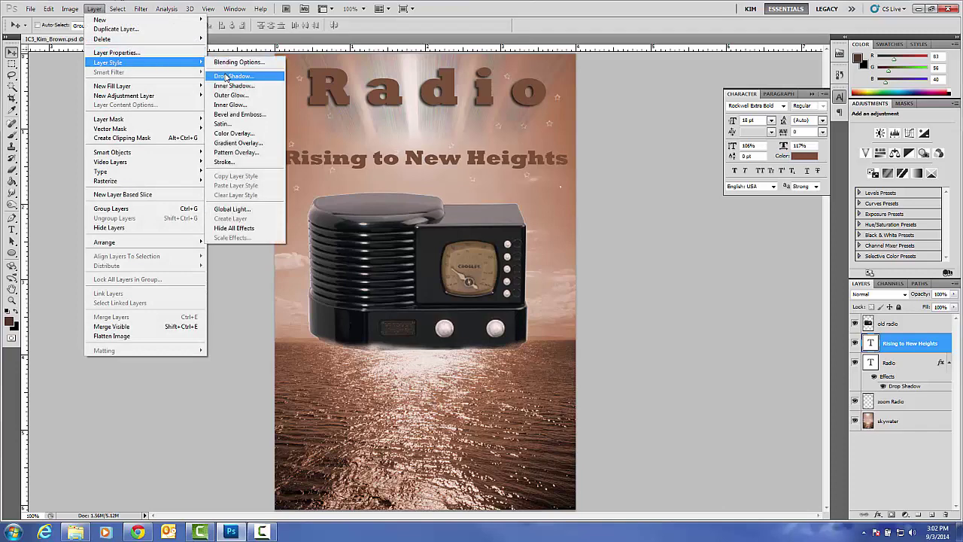
click(225, 78)
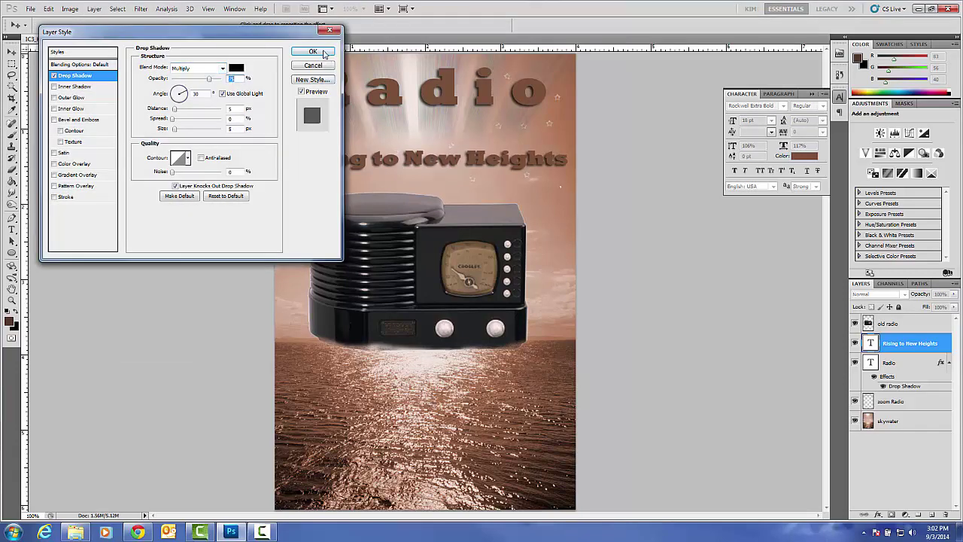
click(313, 51)
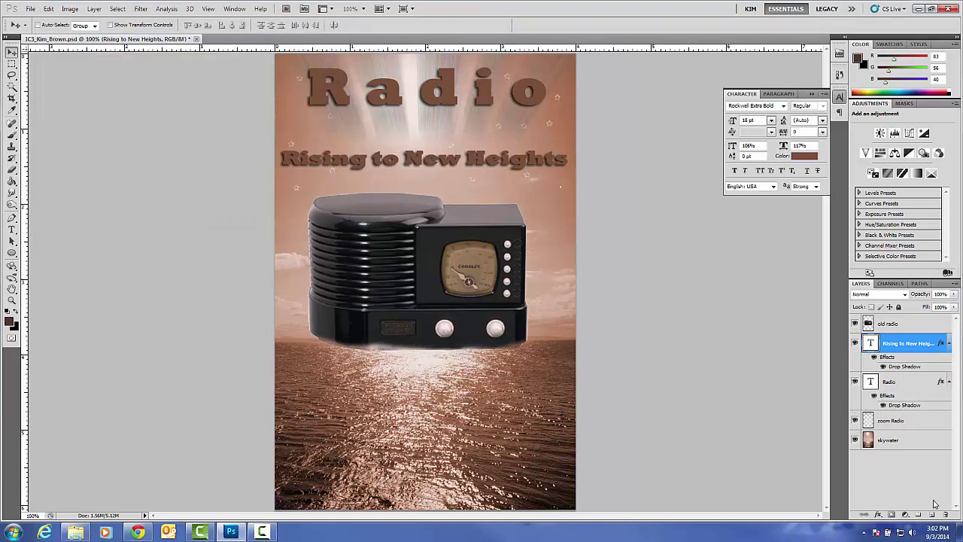
- Add a new empty layer above Radio and name it 'zoom rising . . .'
click(910, 387)
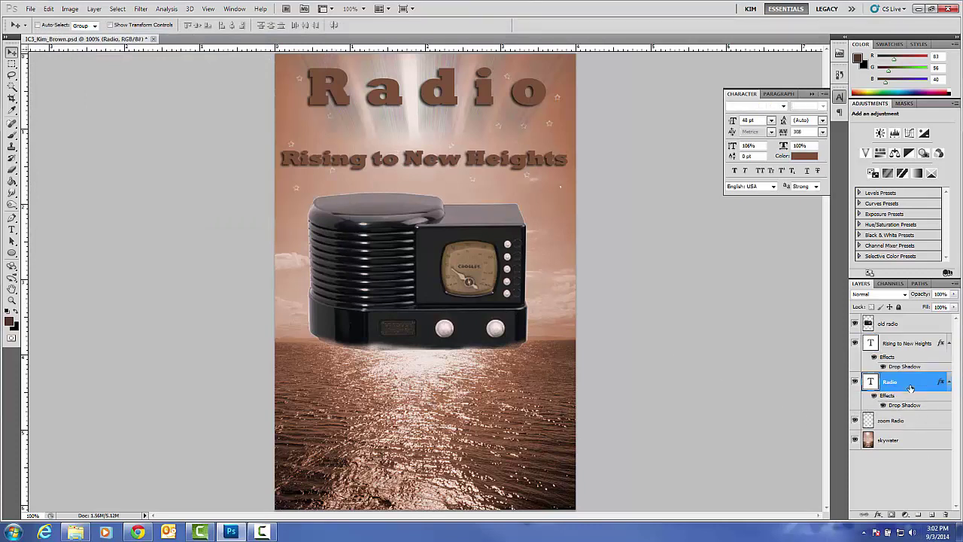
click(932, 515)
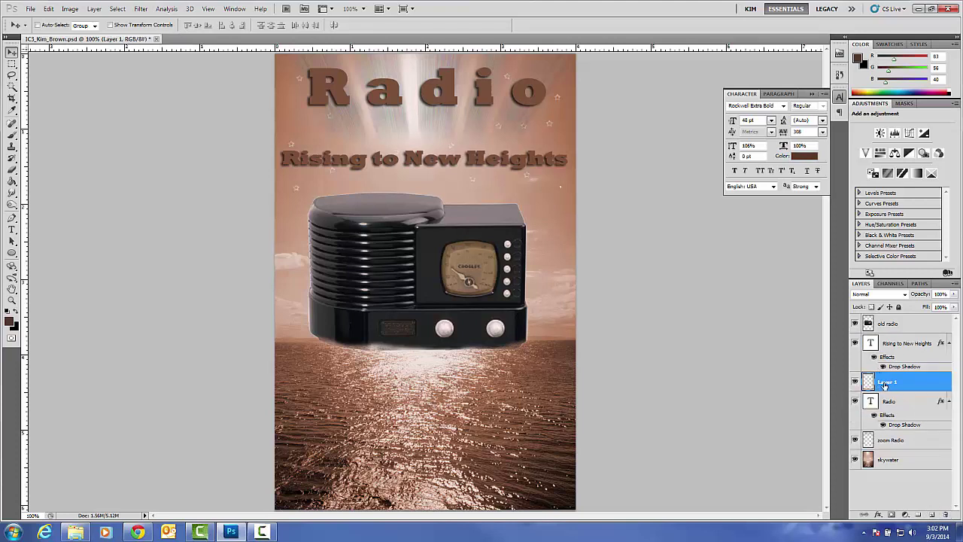
double_click(886, 382)
text(loom rad)
click(946, 386)
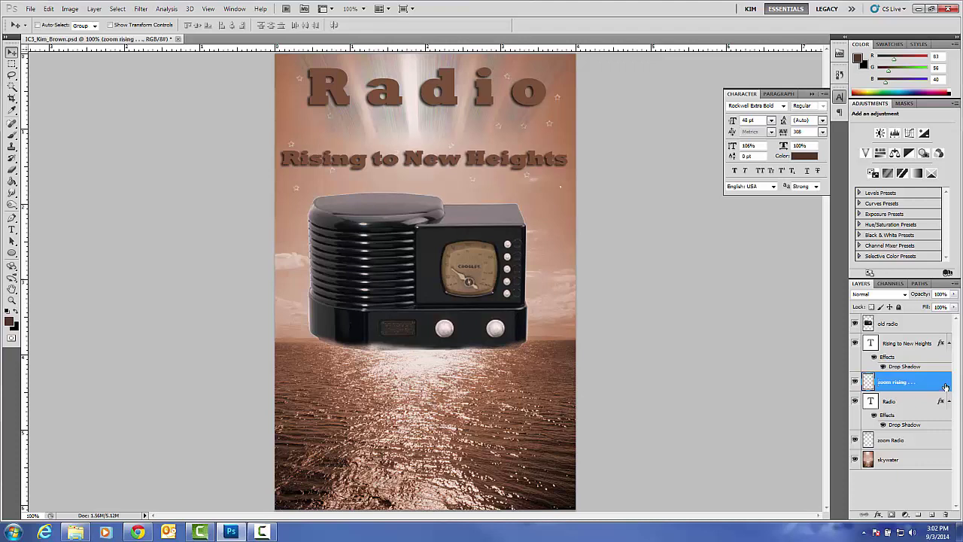
- Load the subtitle lettering as a selection, expand it by 6 pixels, and fill it dark brown
ctrl+click(870, 347)
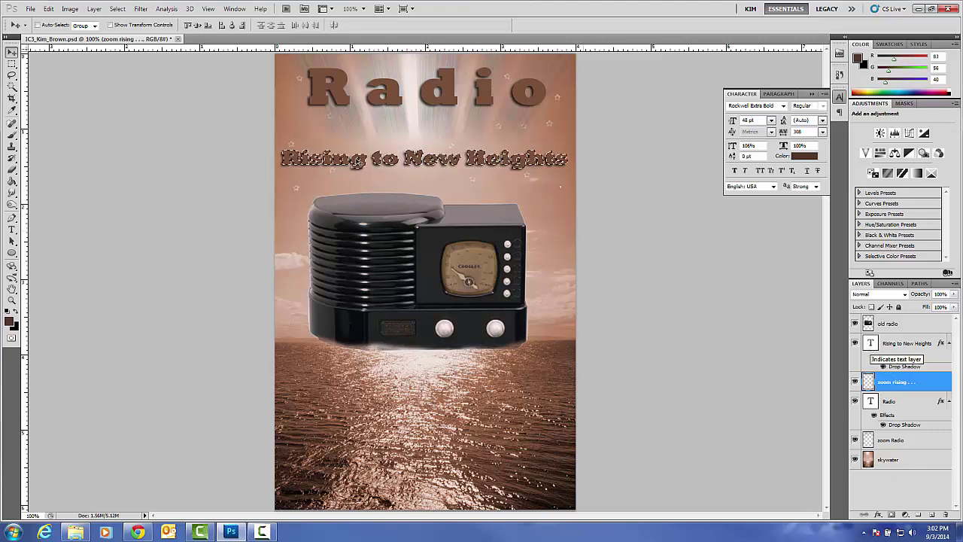
click(115, 9)
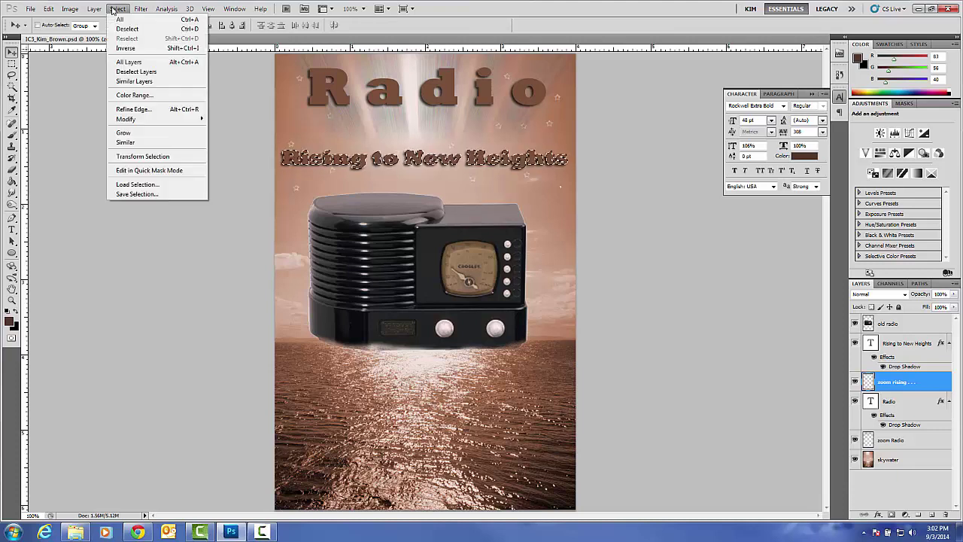
mouse_move(139, 122)
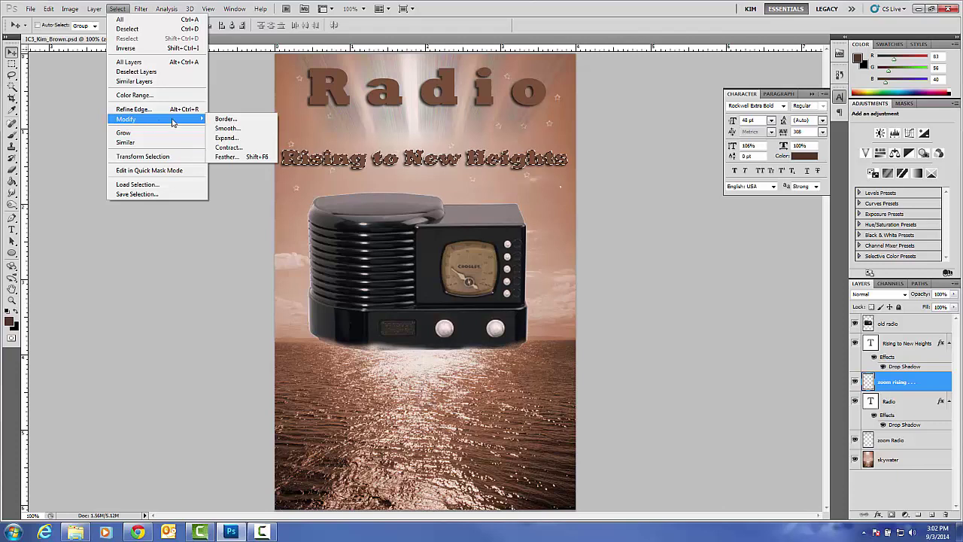
click(227, 138)
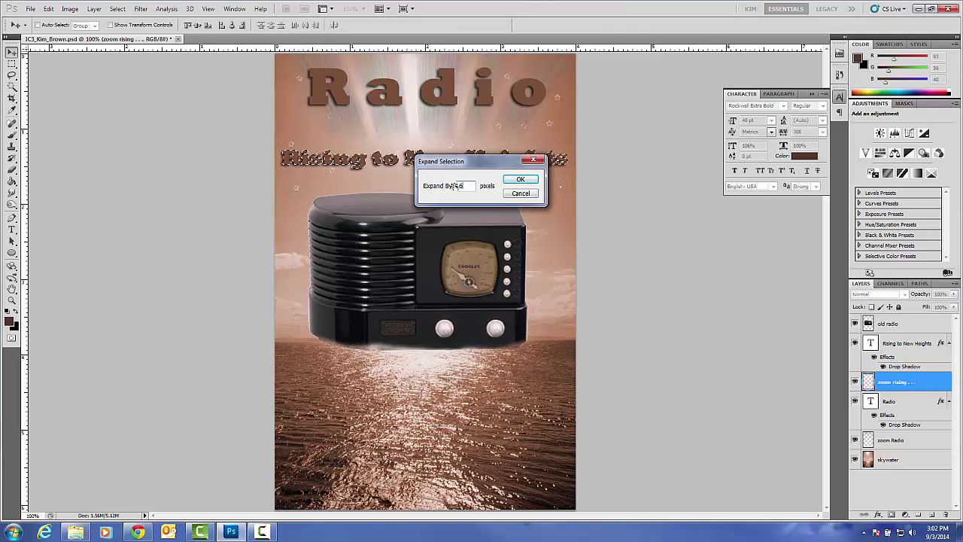
text(6)
click(519, 181)
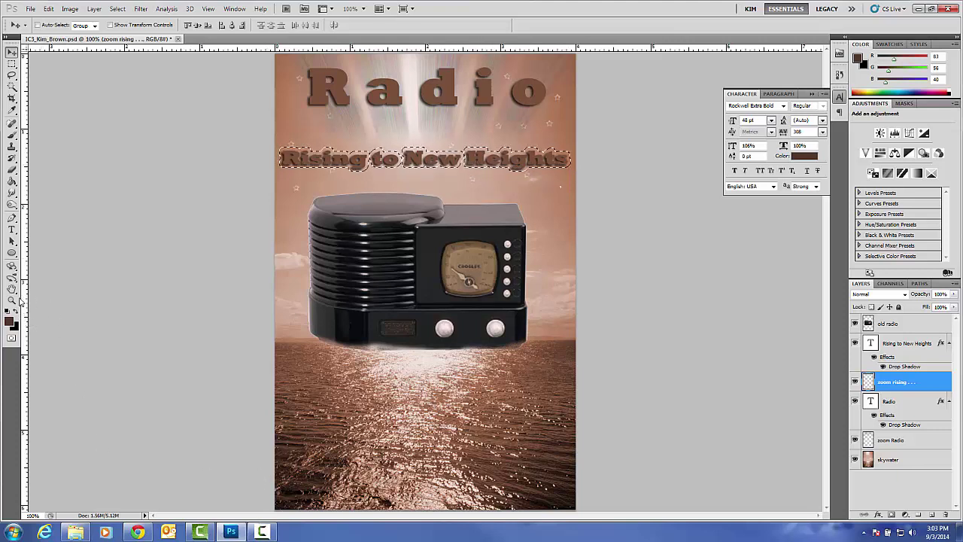
click(12, 181)
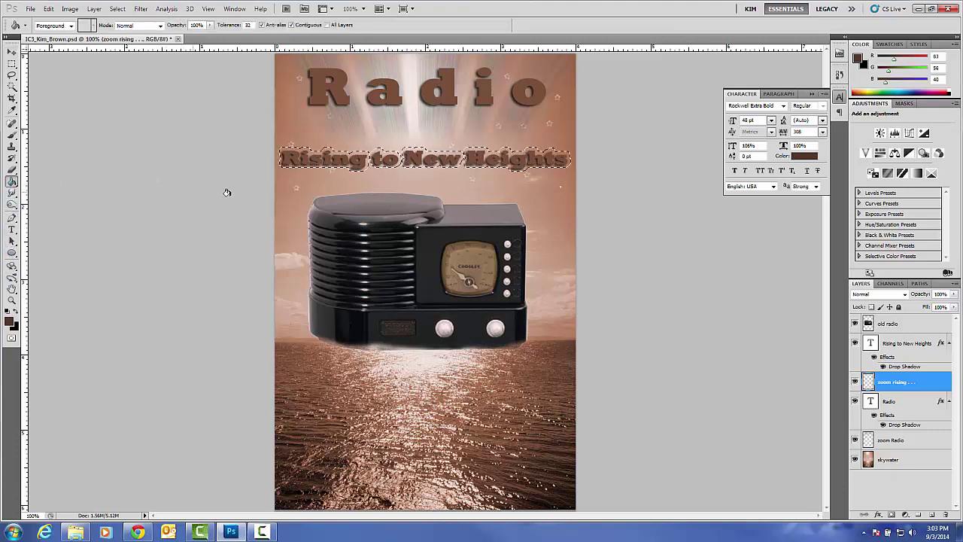
click(325, 151)
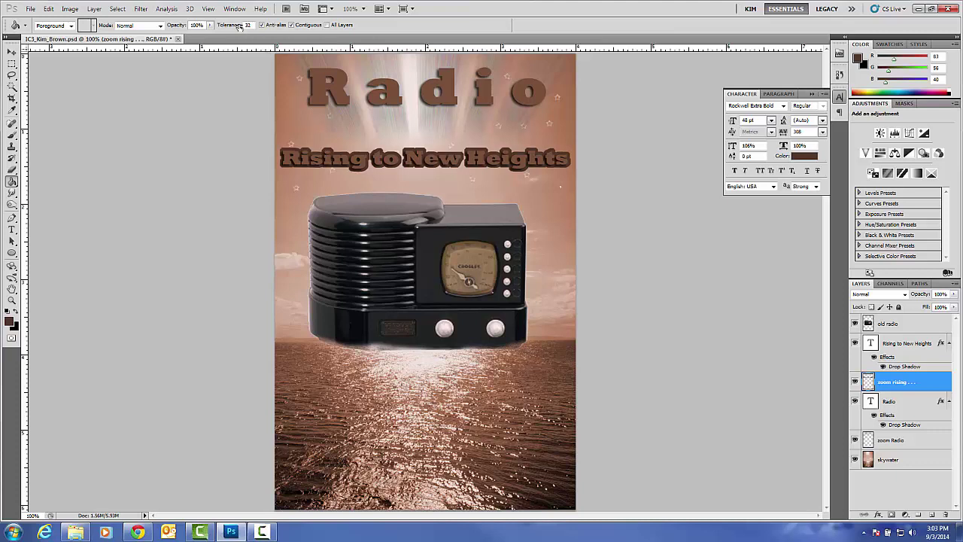
- Apply Add Noise to the brown subtitle fill
click(141, 8)
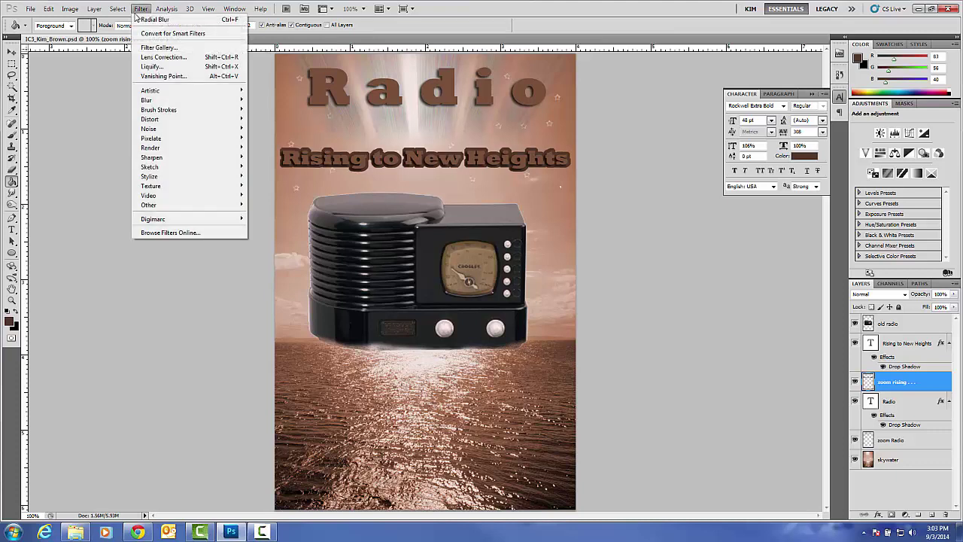
mouse_move(154, 129)
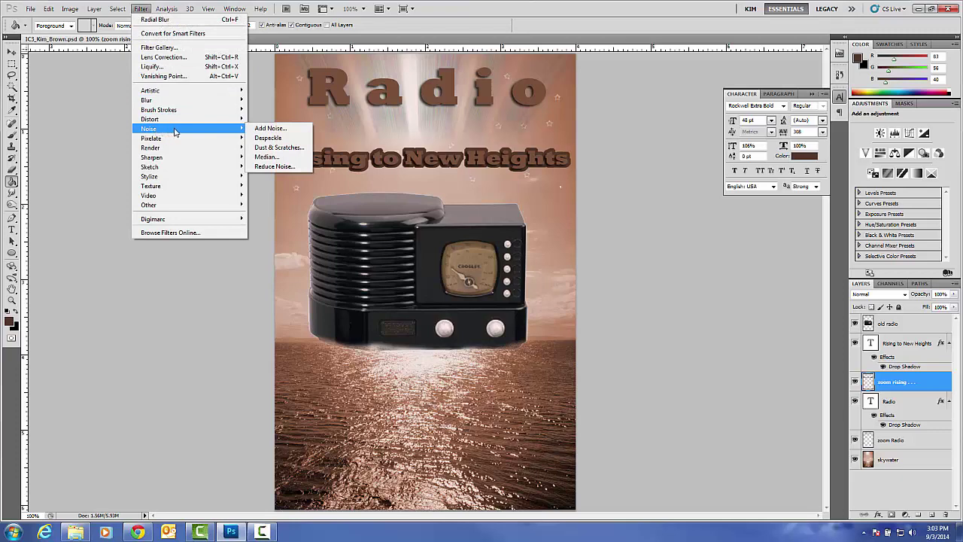
click(256, 129)
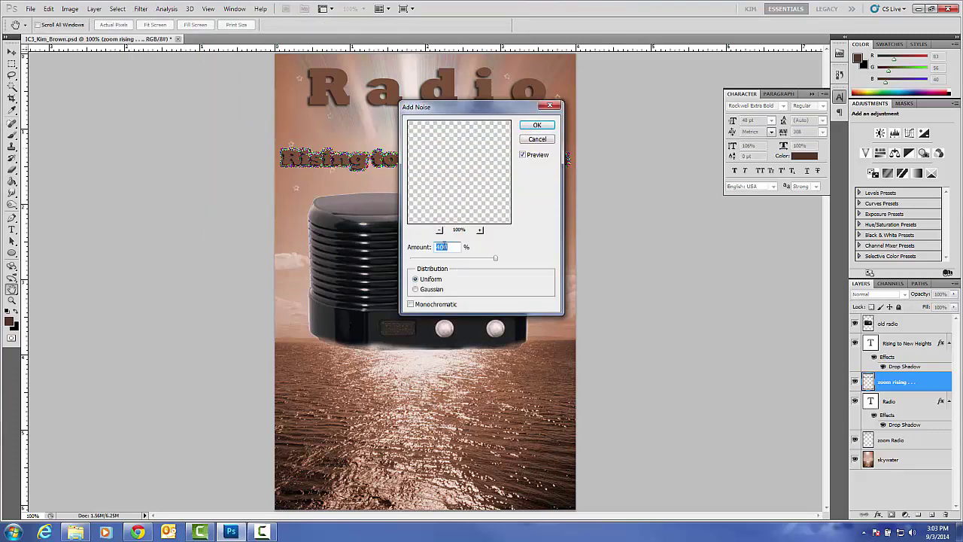
click(537, 126)
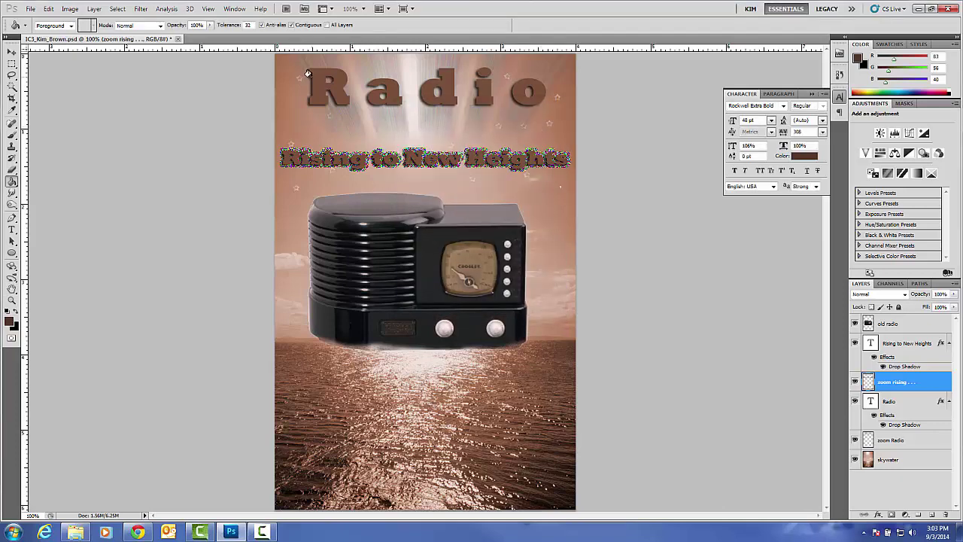
- Blur the noisy fill into rays with a Zoom Radial Blur at Best quality
click(143, 9)
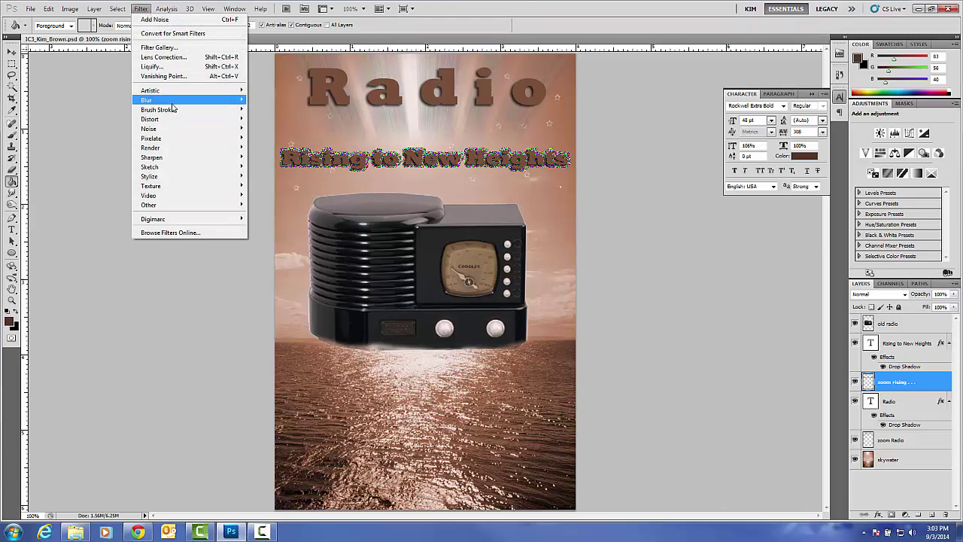
mouse_move(175, 102)
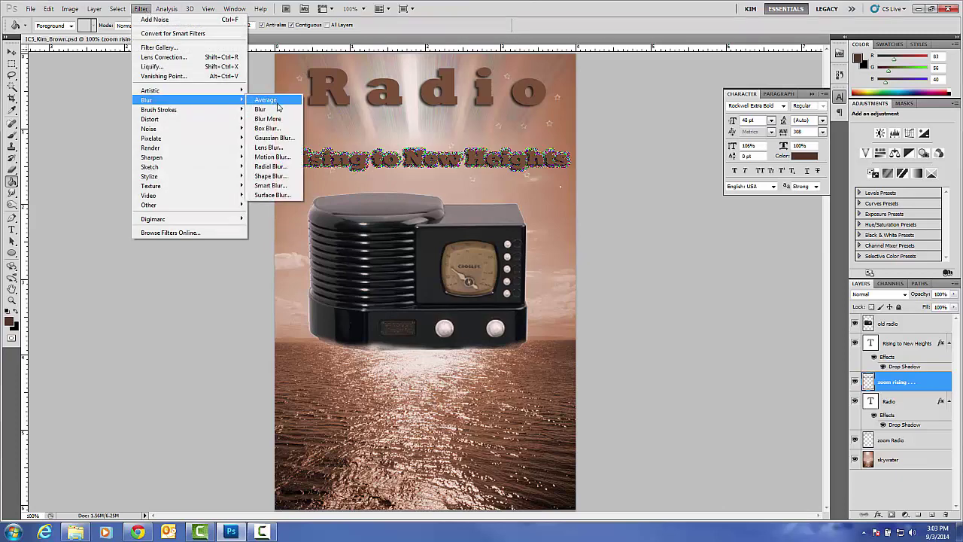
click(274, 166)
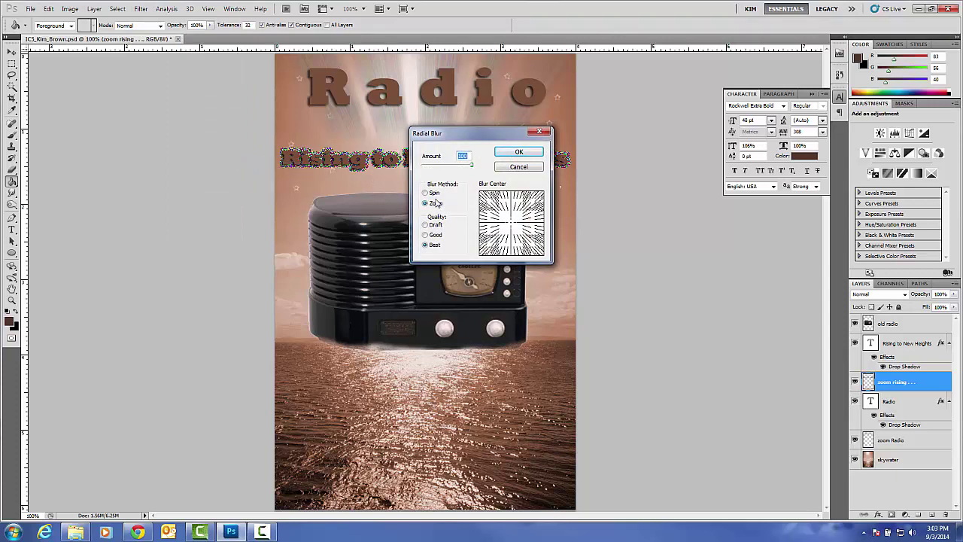
click(425, 245)
click(519, 152)
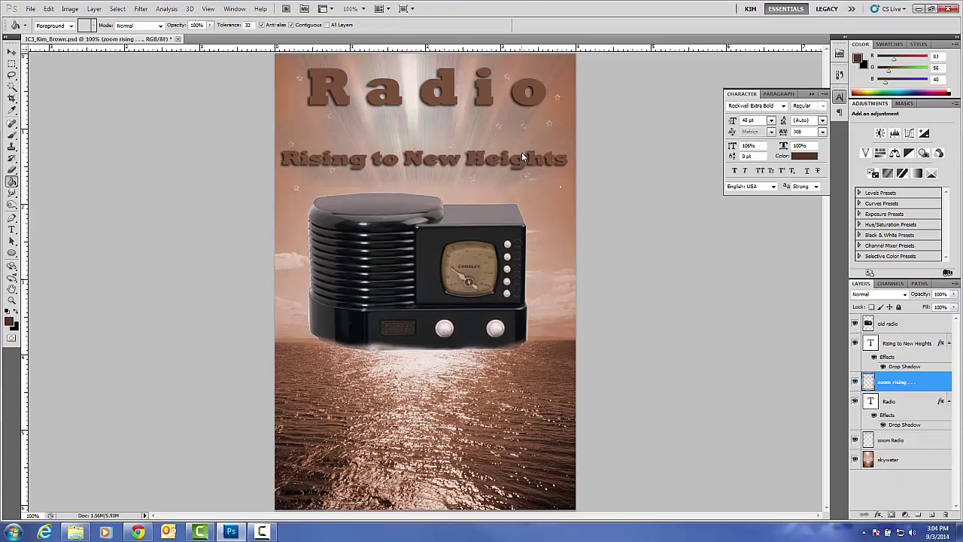
- Save the layered poster file, keeping Maximize Compatibility
click(31, 8)
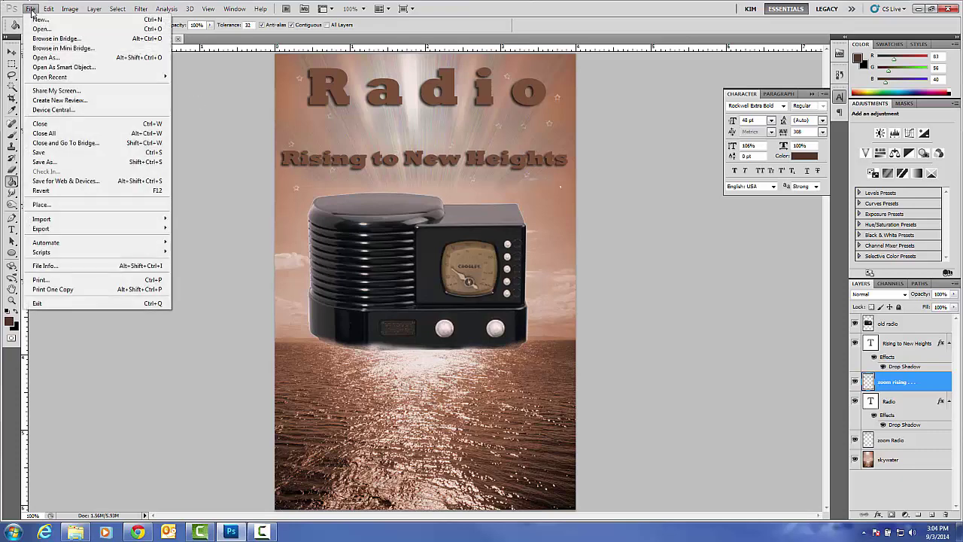
click(46, 153)
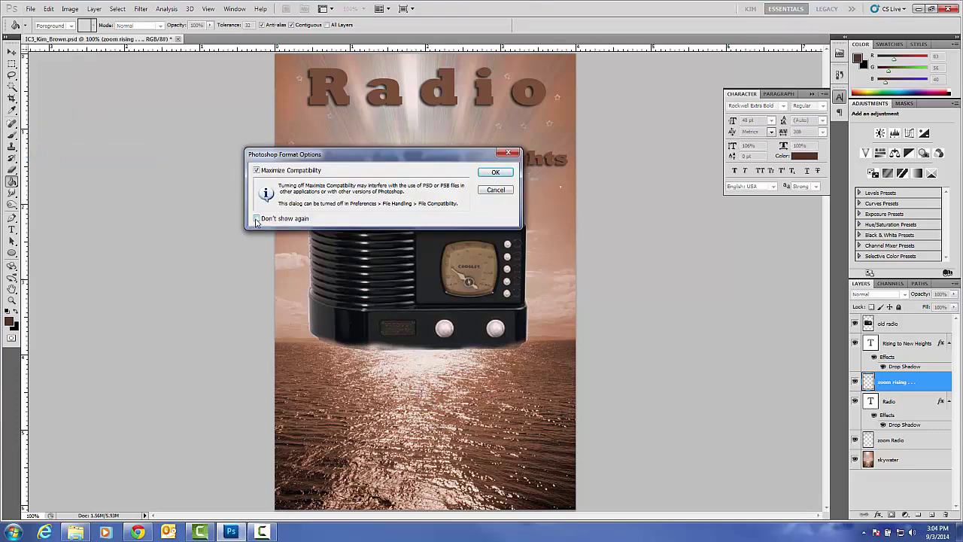
click(501, 173)
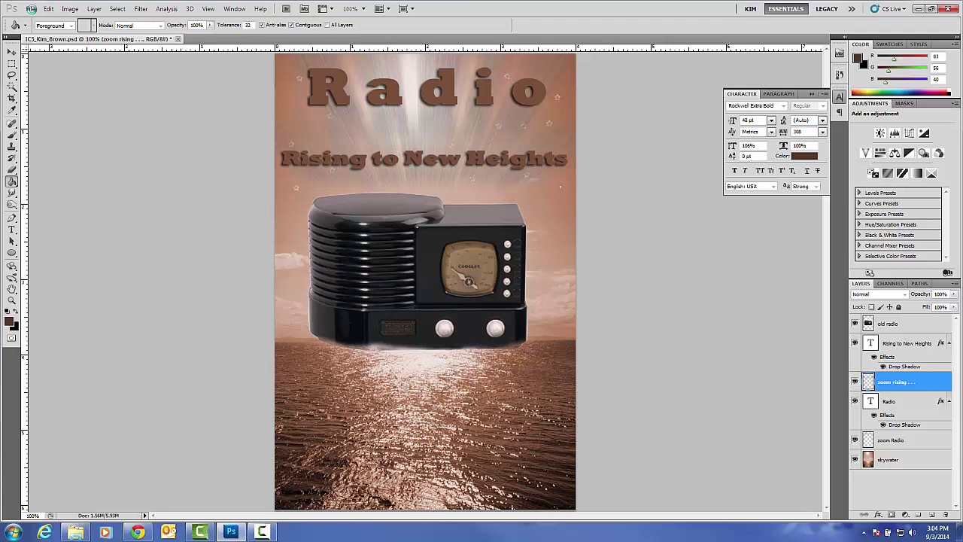
- Save a copy as JPEG at Quality 12 (Maximum) in the PS Completed Folder
click(31, 9)
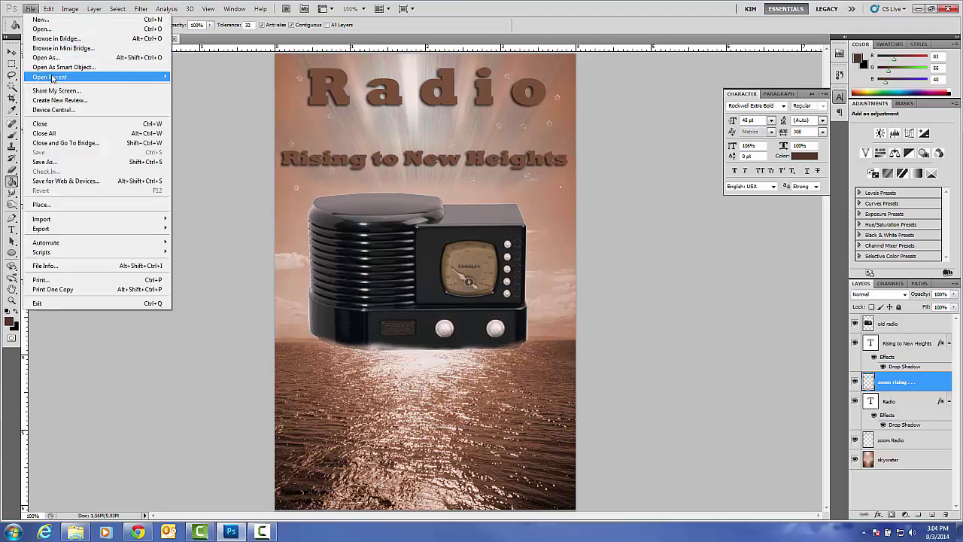
click(45, 163)
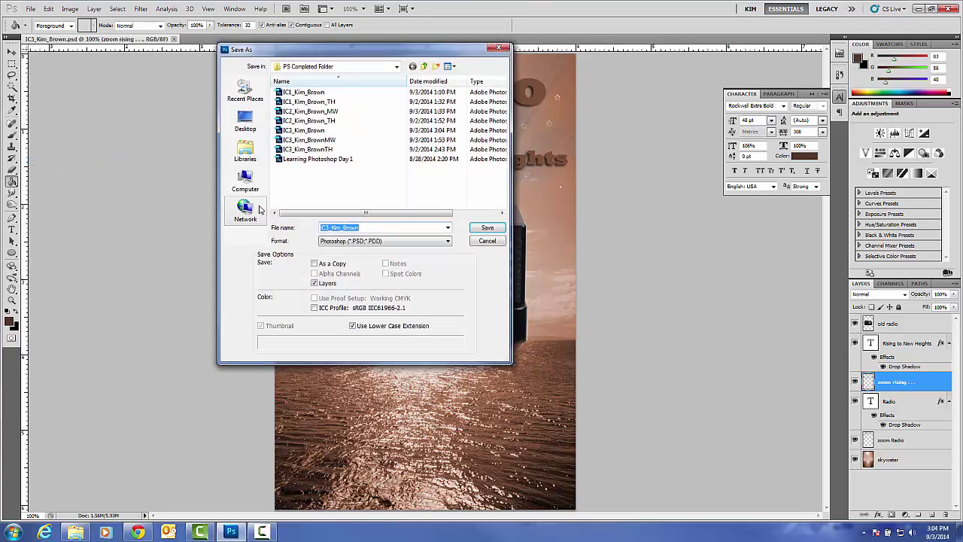
click(448, 241)
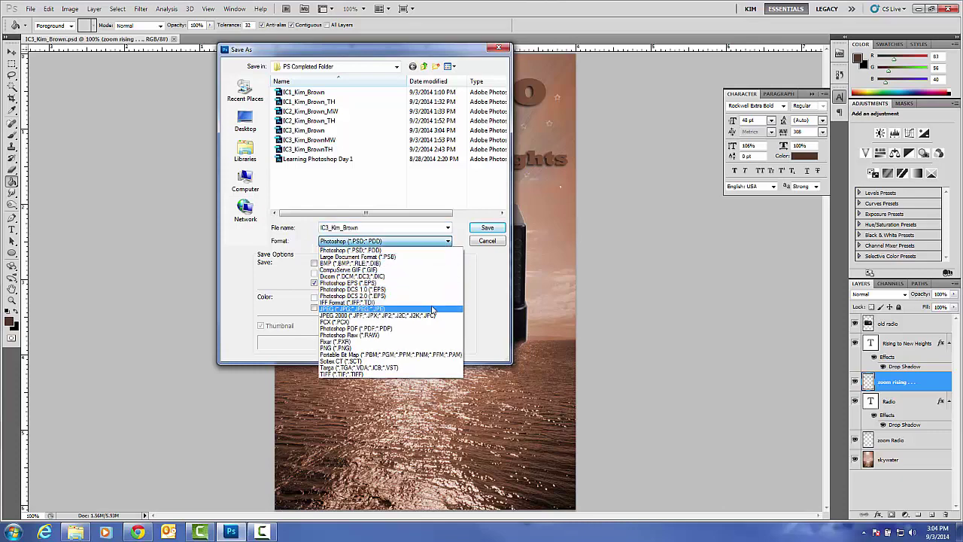
click(432, 309)
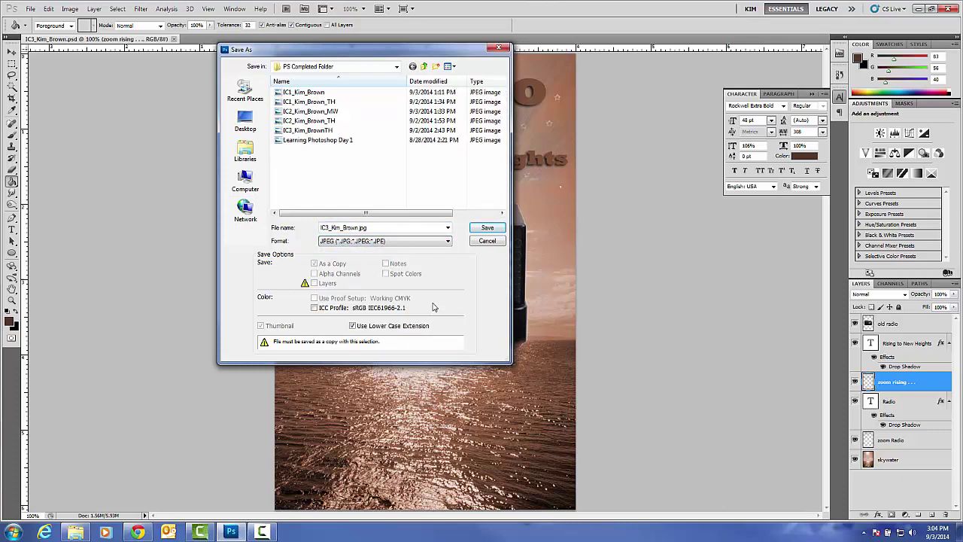
click(482, 229)
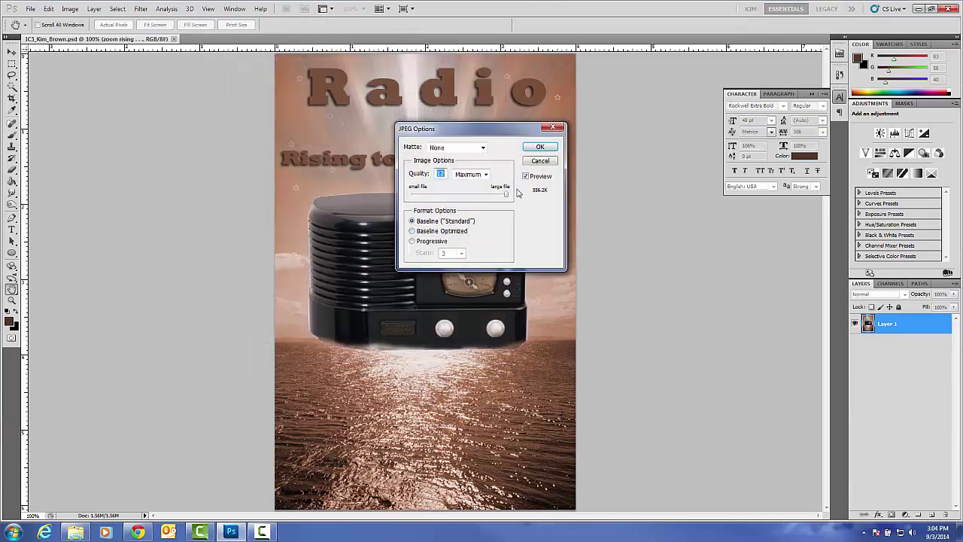
click(539, 146)
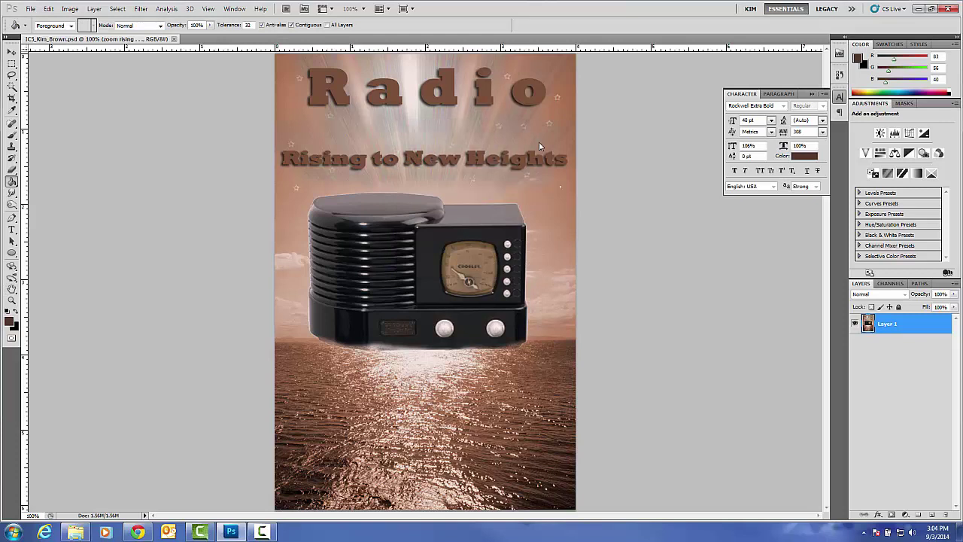